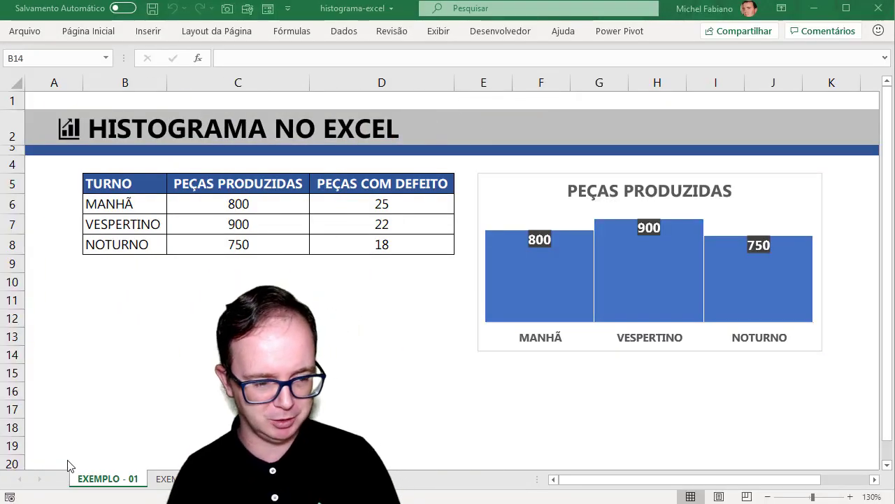
# Step: Return to the EXEMPLO - 01 sheet and highlight the TURNO, PEÇAS PRODUZIDAS and PEÇAS COM DEFEITO columns
pyautogui.click(173, 480)
pyautogui.hotkey('ctrl', 'pagedown')
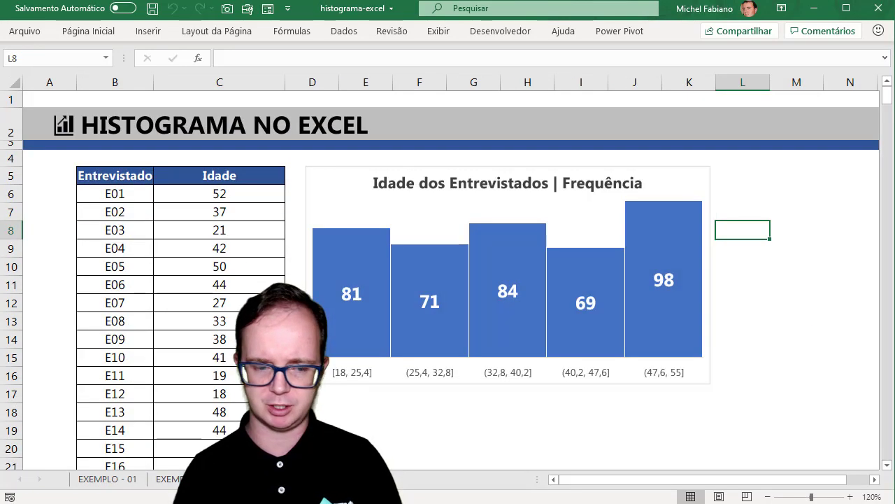
pyautogui.hotkey('ctrl', 'pageup')
pyautogui.hotkey('ctrl', 'pageup')
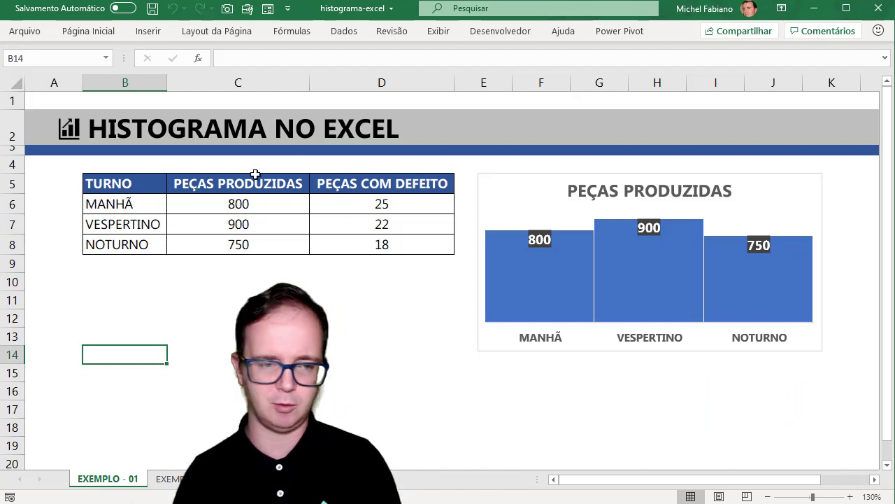
pyautogui.moveTo(151, 182); pyautogui.dragTo(133, 239)
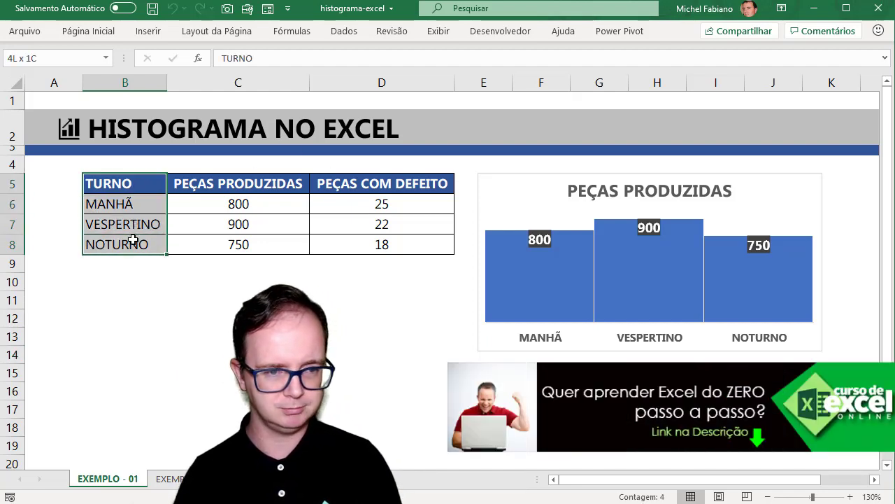
pyautogui.moveTo(250, 182)
pyautogui.mouseDown()
pyautogui.moveTo(250, 226)
pyautogui.moveTo(299, 245)
pyautogui.mouseUp()
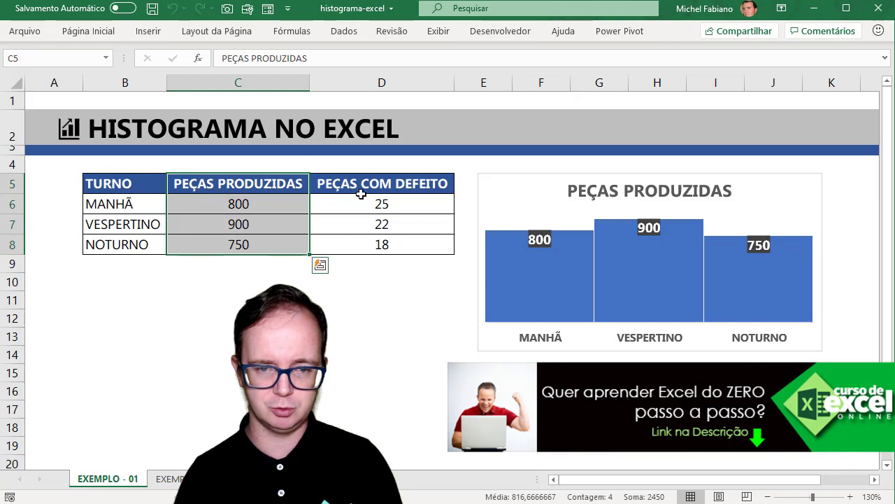
pyautogui.moveTo(368, 183); pyautogui.dragTo(363, 241)
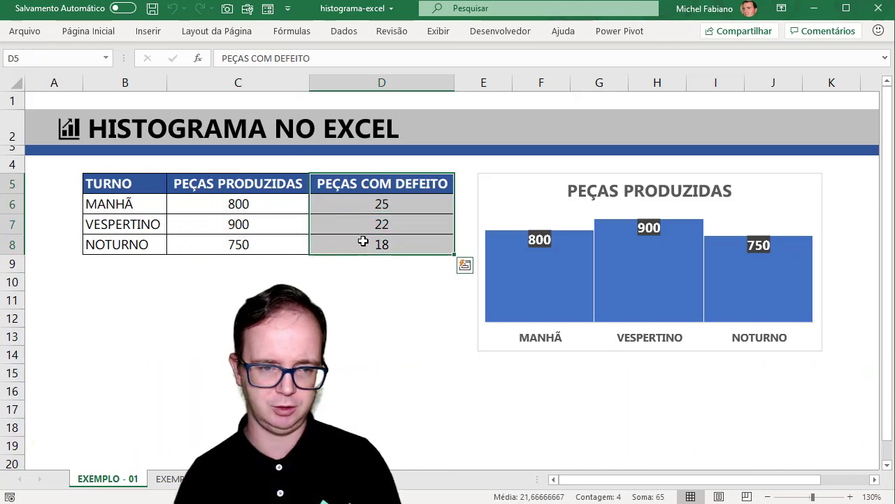
pyautogui.click(343, 281)
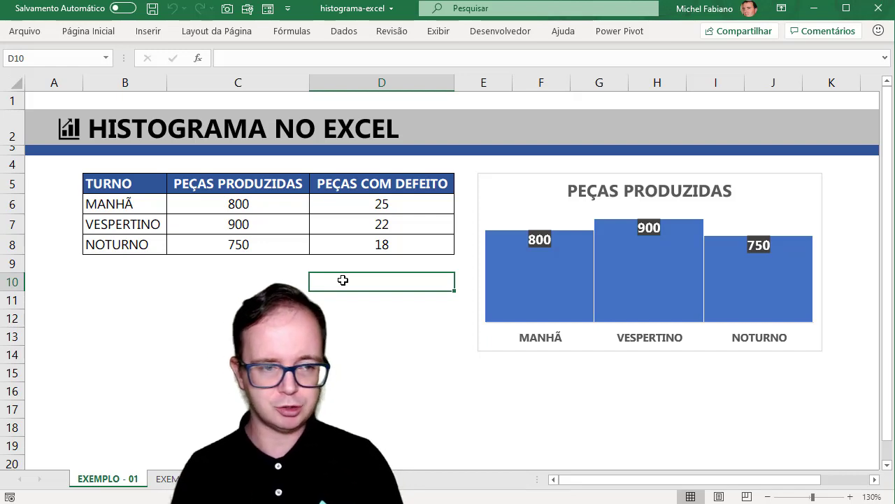
# Step: Enter Manhã in B10 with 08:00, 09:00 and 10:00 below, then select 09:00–10:00 as the pattern
pyautogui.click(106, 284)
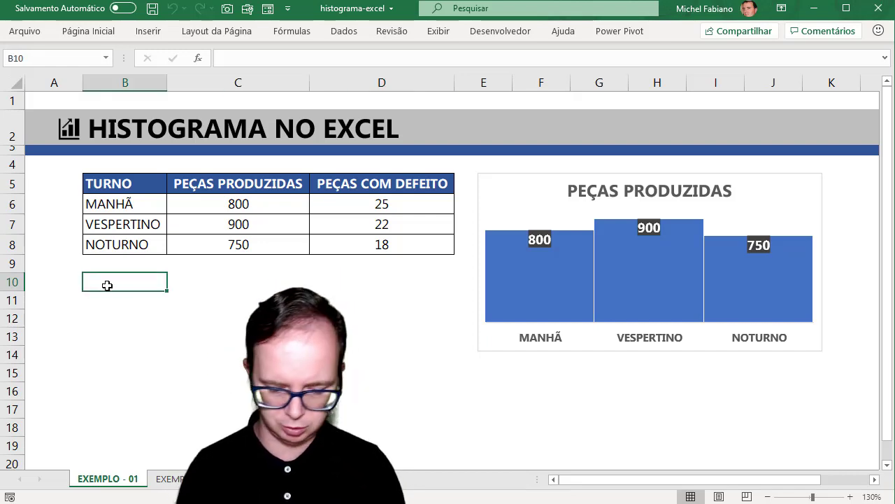
pyautogui.write('Manh')
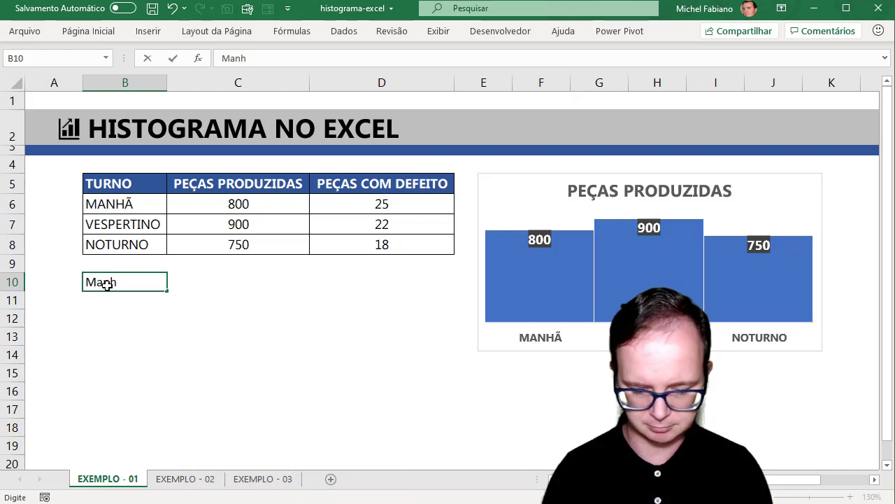
pyautogui.write('ã')
pyautogui.press('Return')
pyautogui.write('08:00')
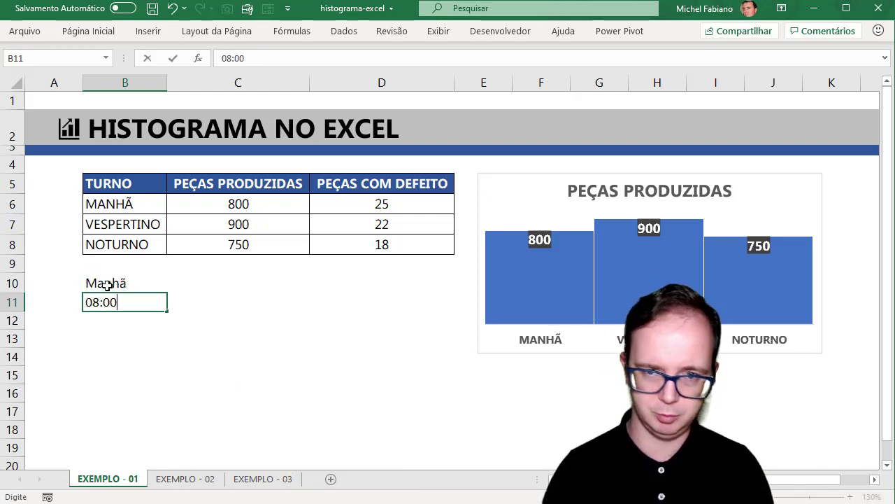
pyautogui.press('Return')
pyautogui.write('09:')
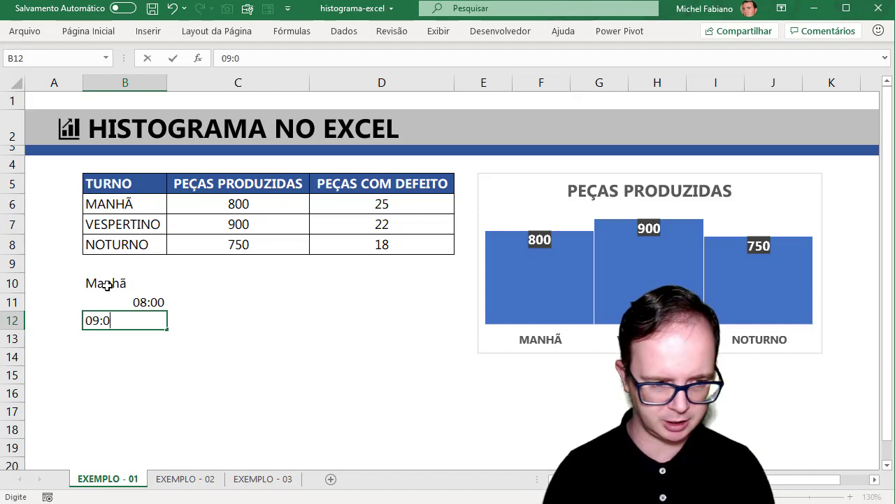
pyautogui.write('0')
pyautogui.press('Return')
pyautogui.write('10:00')
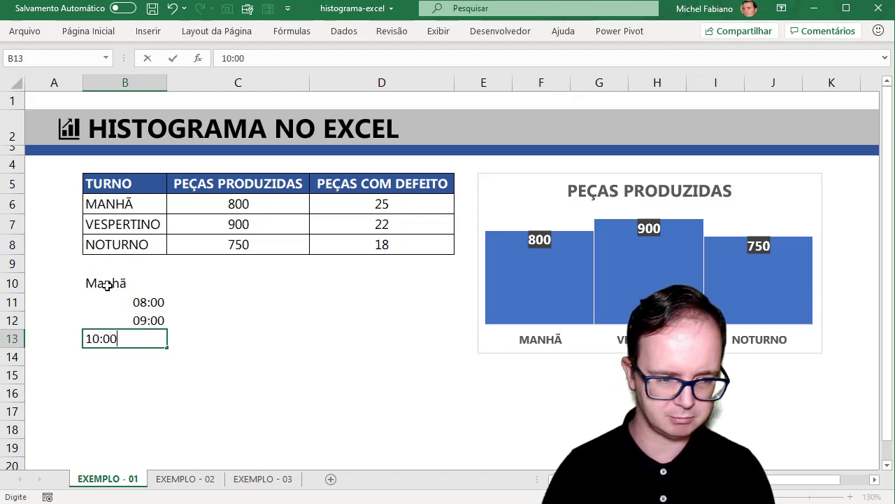
pyautogui.press('Return')
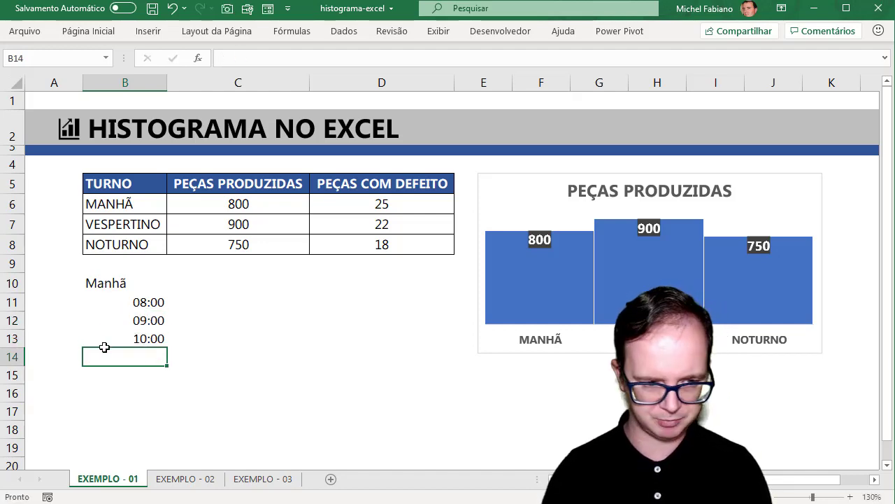
pyautogui.moveTo(146, 323)
pyautogui.mouseDown()
pyautogui.moveTo(162, 417)
pyautogui.moveTo(167, 395)
pyautogui.mouseUp()
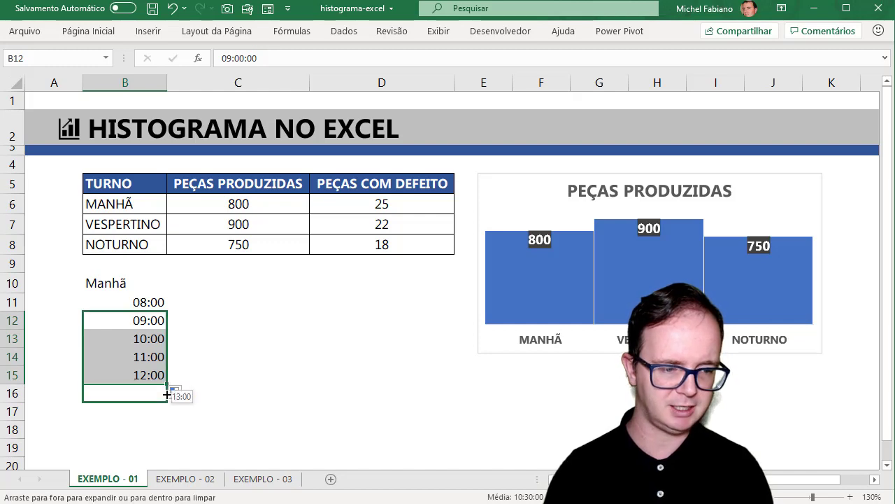
# Step: Enter the hourly counts 400, 200, 350, 450 and 560 down column C from C11
pyautogui.click(208, 299)
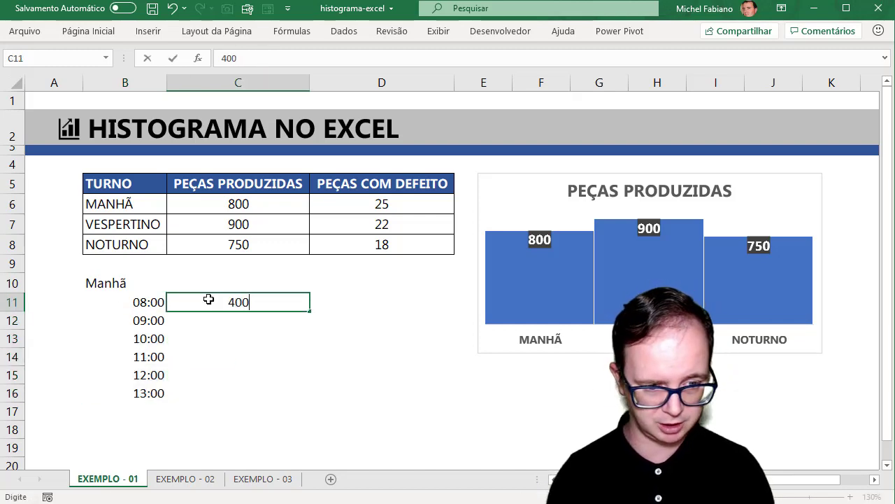
pyautogui.press('Return')
pyautogui.write('200')
pyautogui.press('Return')
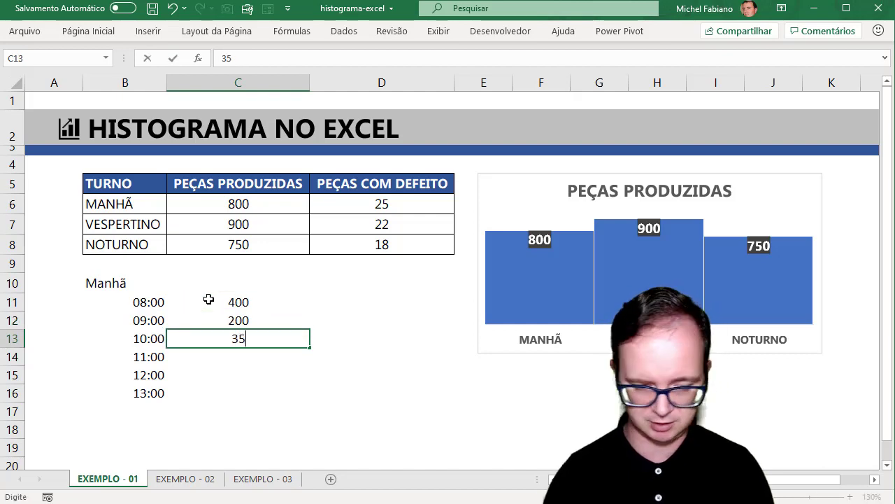
pyautogui.write('0')
pyautogui.press('Return')
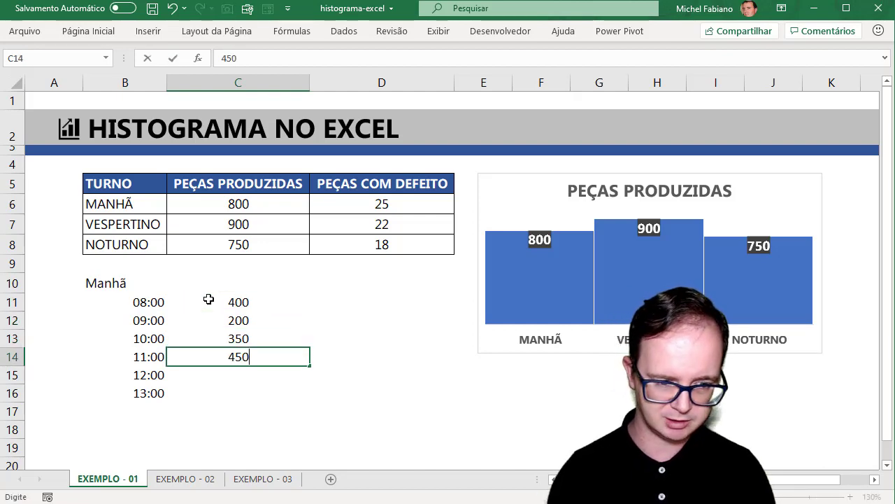
pyautogui.press('Return')
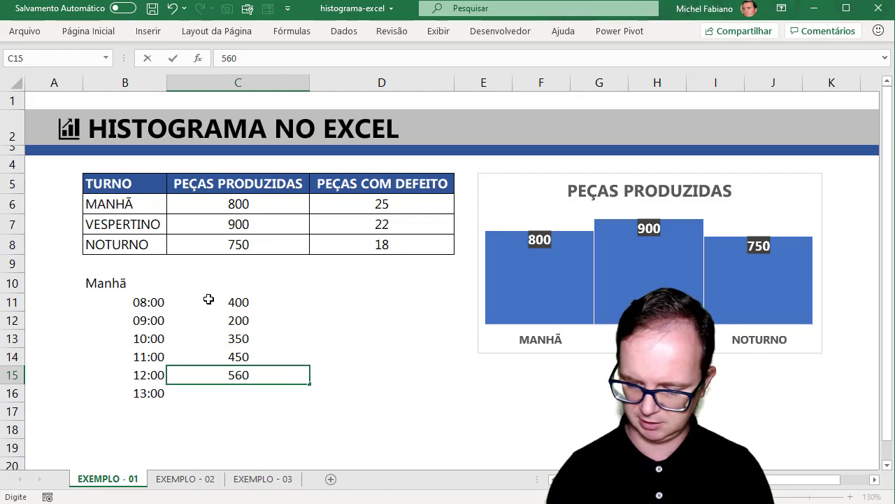
pyautogui.press('Return')
pyautogui.press('Return')
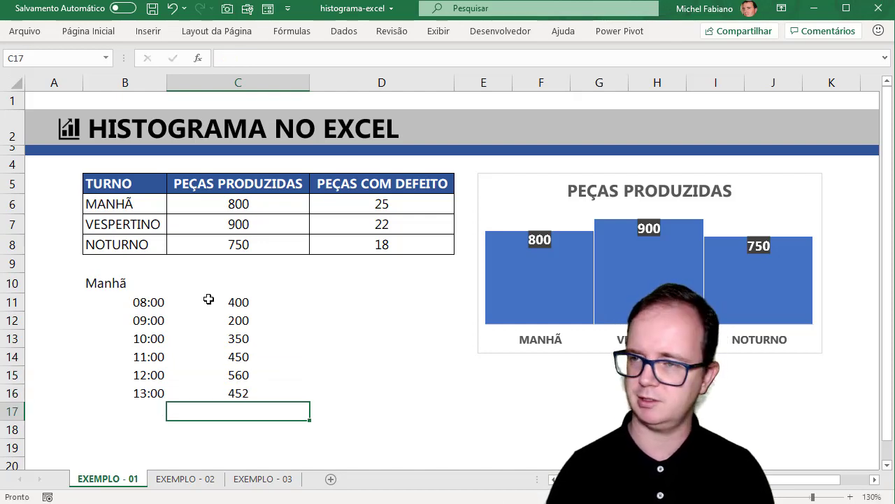
# Step: Total the counts in C10 with =SOMA(C11:C16), giving 2412 beside Manhã
pyautogui.press('Left')
pyautogui.press('Up')
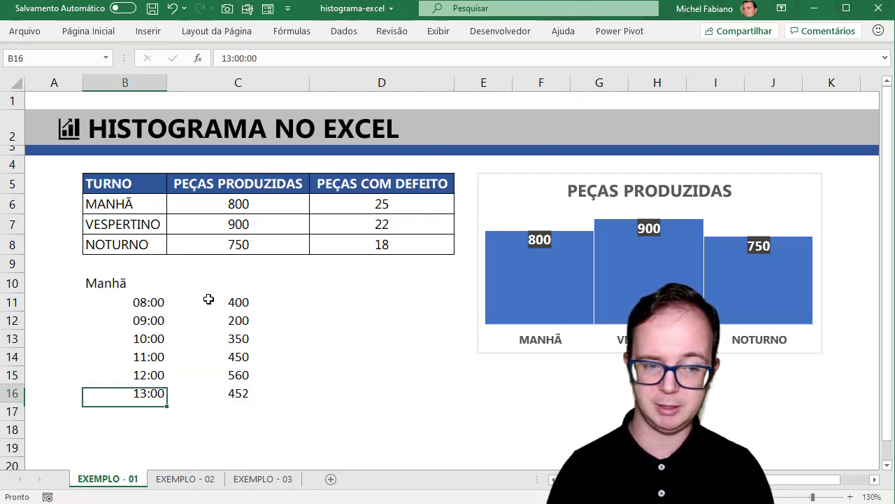
pyautogui.press('Up')
pyautogui.press('Up')
pyautogui.press('Up')
pyautogui.press('Up')
pyautogui.press('Up')
pyautogui.press('Right')
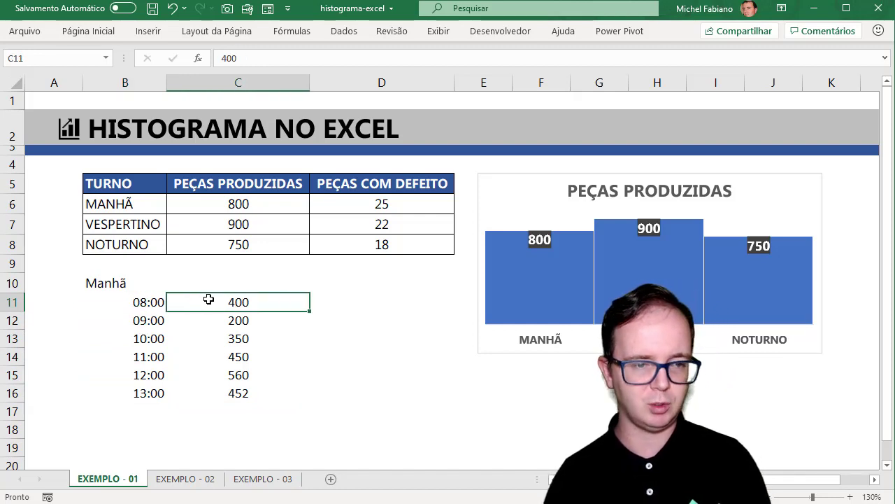
pyautogui.press('Right')
pyautogui.press('Right')
pyautogui.press('Left')
pyautogui.press('Left')
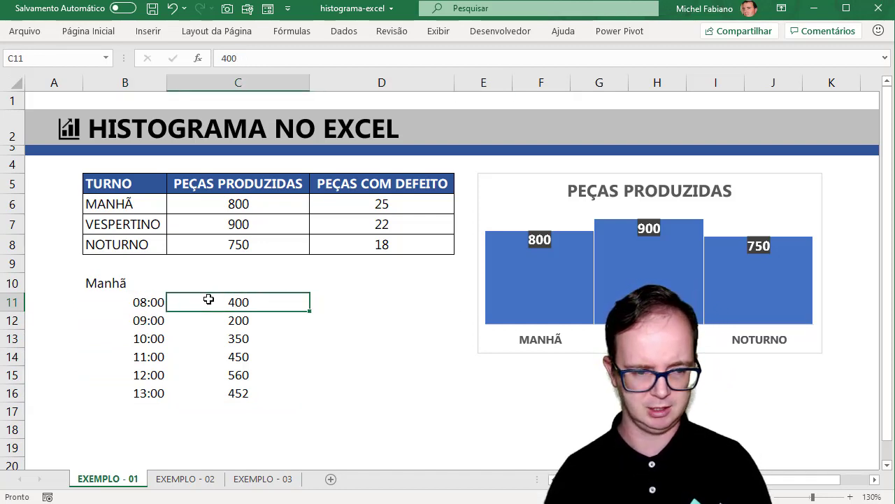
pyautogui.press('Right')
pyautogui.press('Up')
pyautogui.press('Left')
pyautogui.write('=')
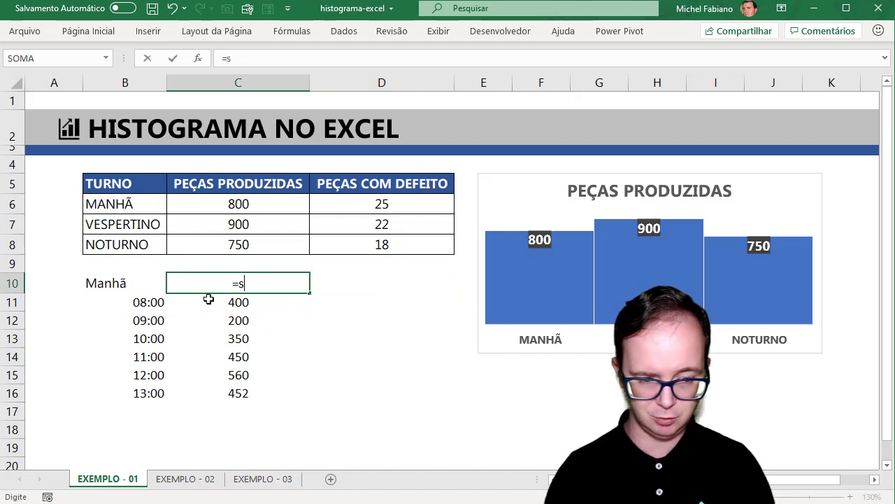
pyautogui.write('soma(')
pyautogui.press('Down')
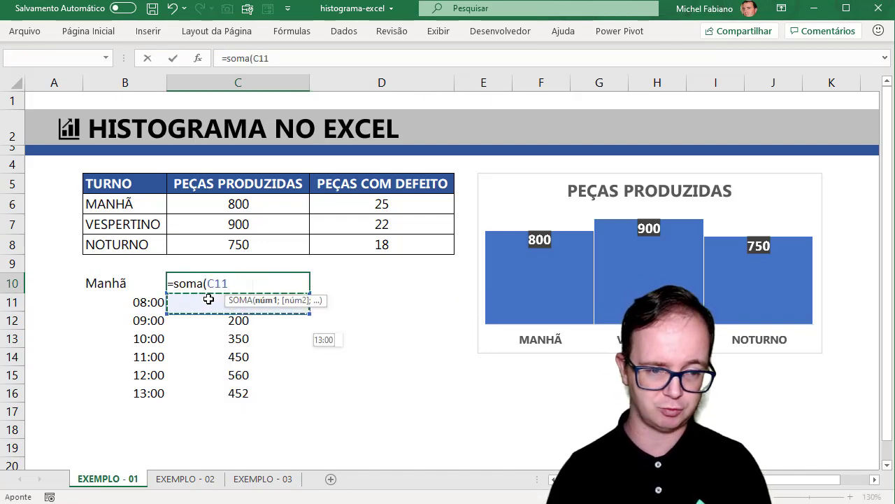
pyautogui.hotkey('shift', 'Down')
pyautogui.hotkey('shift', 'Down')
pyautogui.hotkey('shift', 'Down')
pyautogui.hotkey('shift', 'Down')
pyautogui.press('Return')
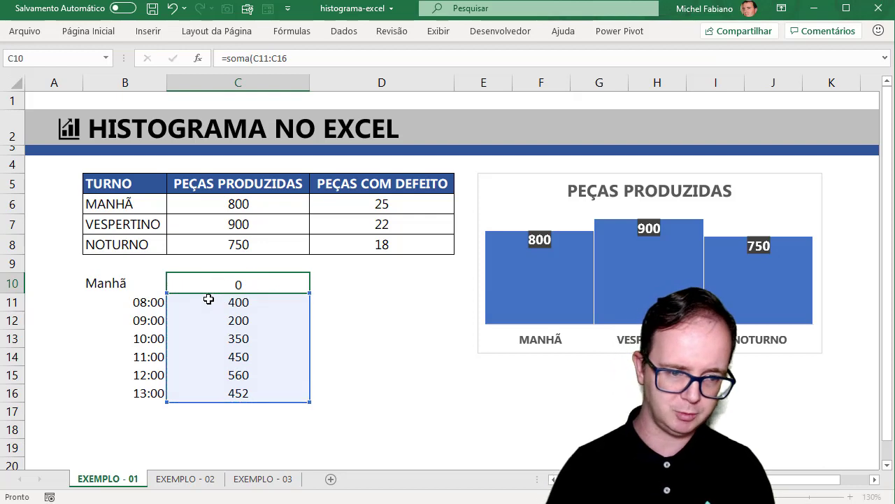
pyautogui.press('Up')
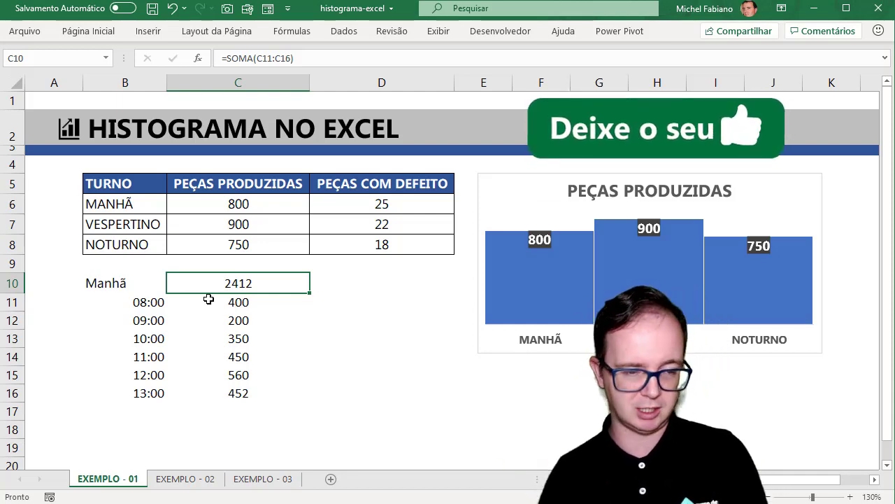
# Step: Clear the Manhã block of times and counts in B10:C16
pyautogui.moveTo(94, 282)
pyautogui.mouseDown()
pyautogui.moveTo(196, 346)
pyautogui.moveTo(225, 393)
pyautogui.mouseUp()
pyautogui.press('Delete')
pyautogui.click(306, 333)
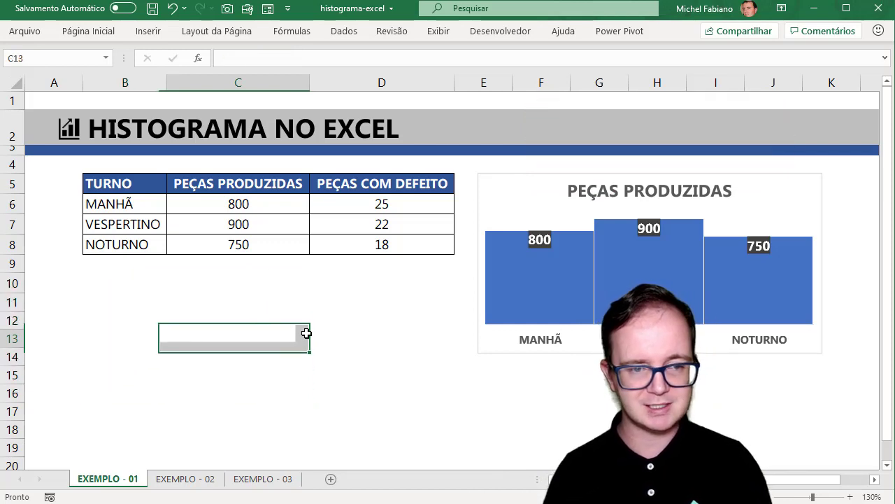
pyautogui.click(248, 203)
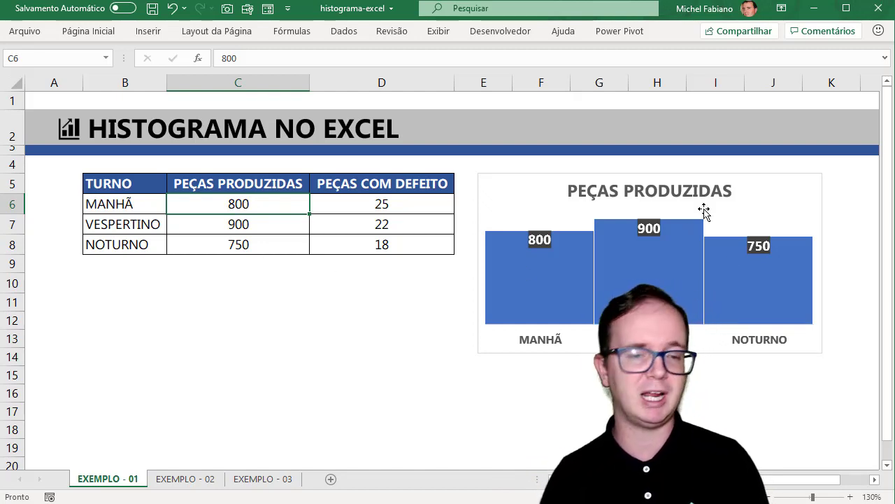
# Step: Delete the production chart and select the shift and production data B5:C8
pyautogui.click(751, 178)
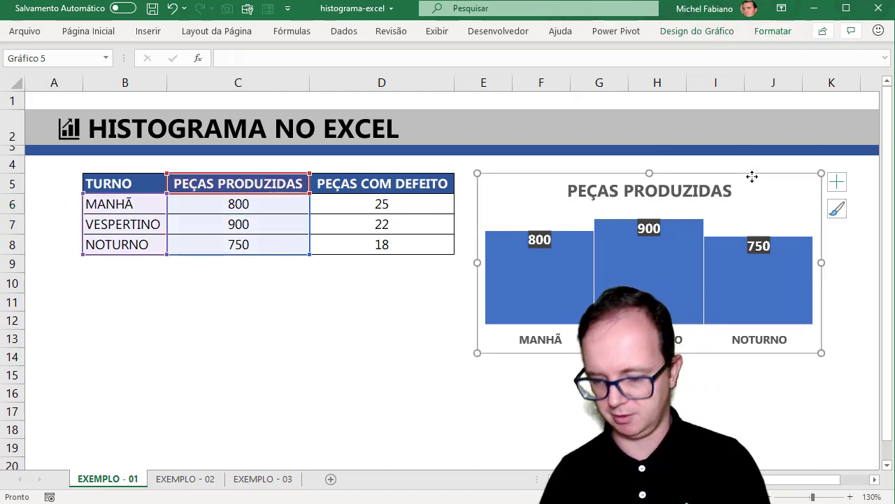
pyautogui.press('Delete')
pyautogui.click(682, 219)
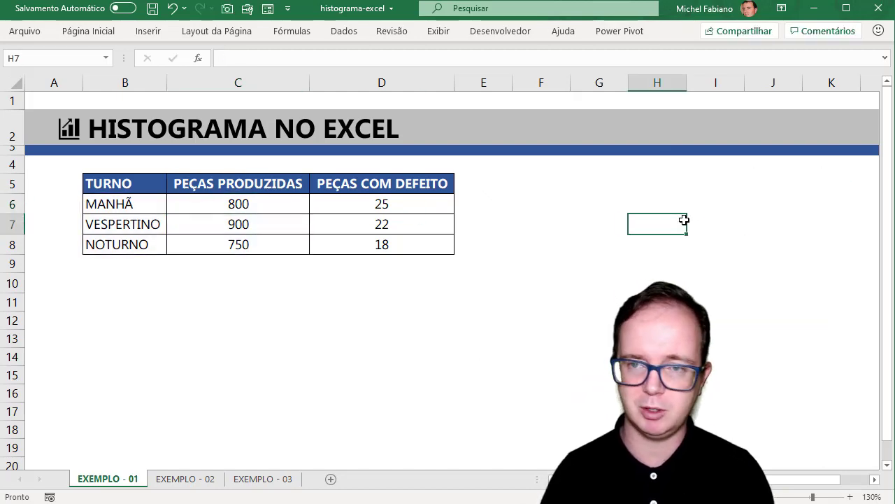
pyautogui.moveTo(135, 182); pyautogui.dragTo(222, 244)
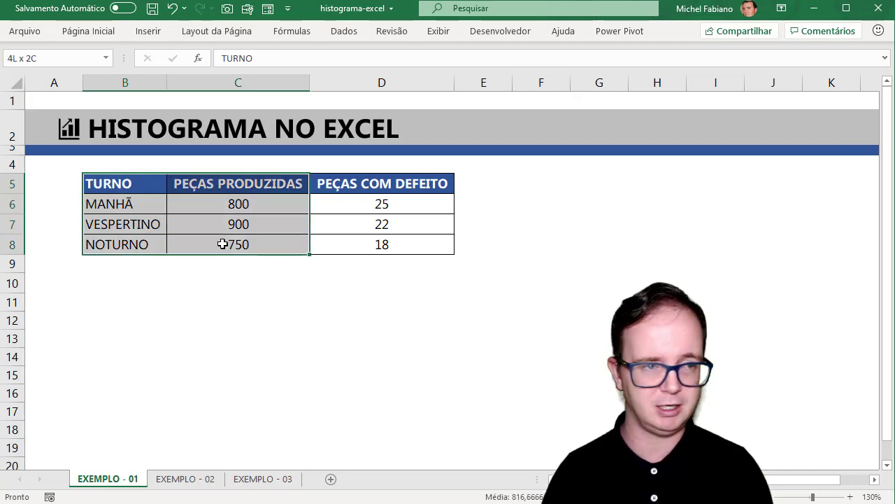
# Step: Insert a Histograma statistical chart from B5:C8, then move and resize it beside the table
pyautogui.click(147, 33)
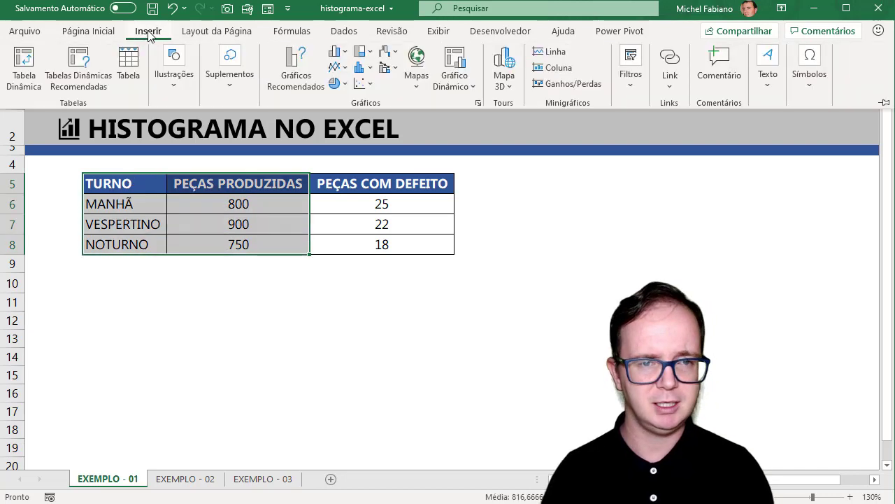
pyautogui.click(369, 72)
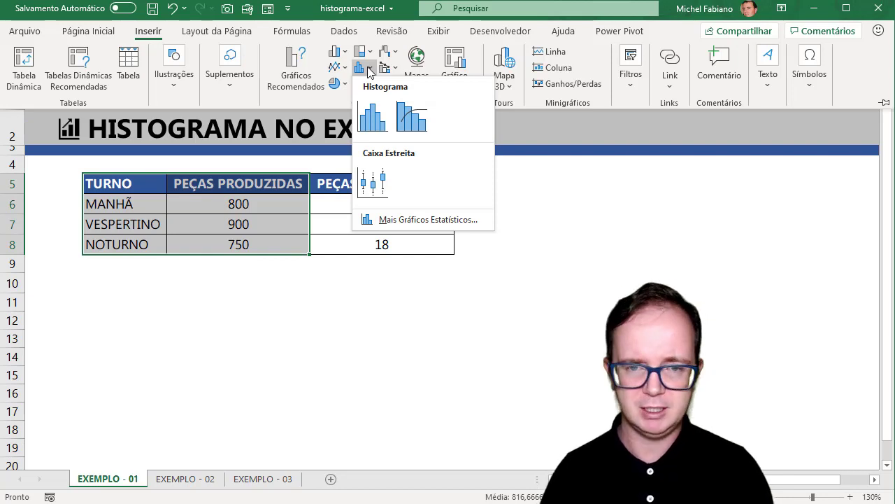
pyautogui.click(372, 117)
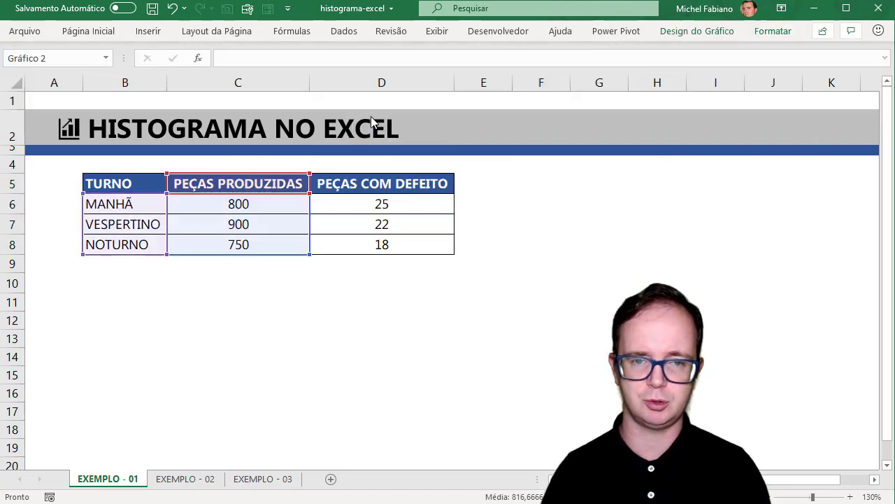
pyautogui.moveTo(361, 154); pyautogui.dragTo(532, 167)
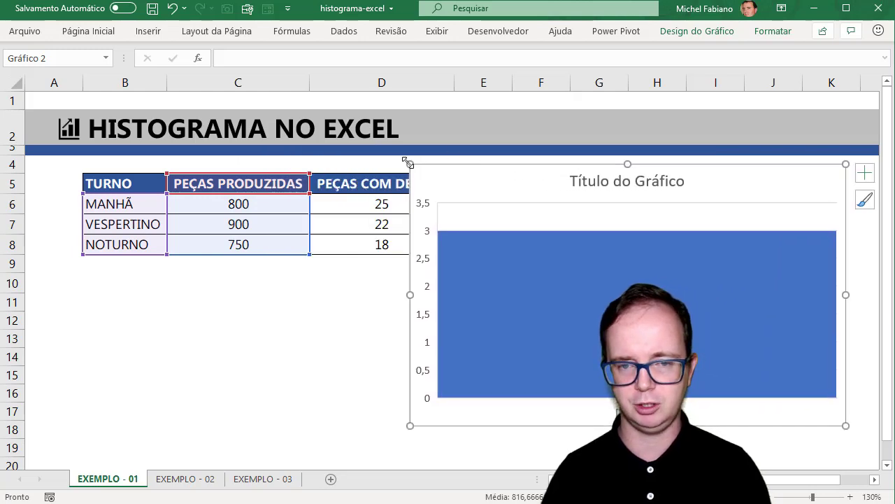
pyautogui.moveTo(408, 163); pyautogui.dragTo(497, 177)
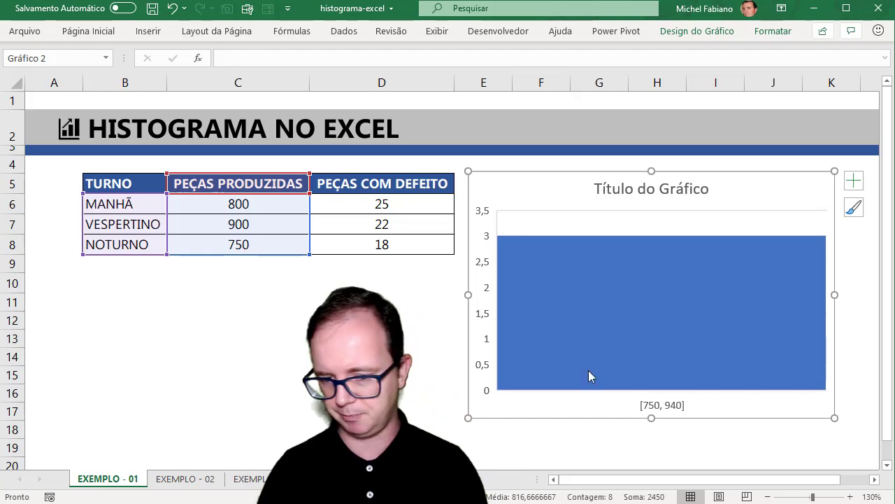
# Step: Set the histogram's horizontal axis to Por Categoria so each shift gets its own bar
pyautogui.click(664, 409)
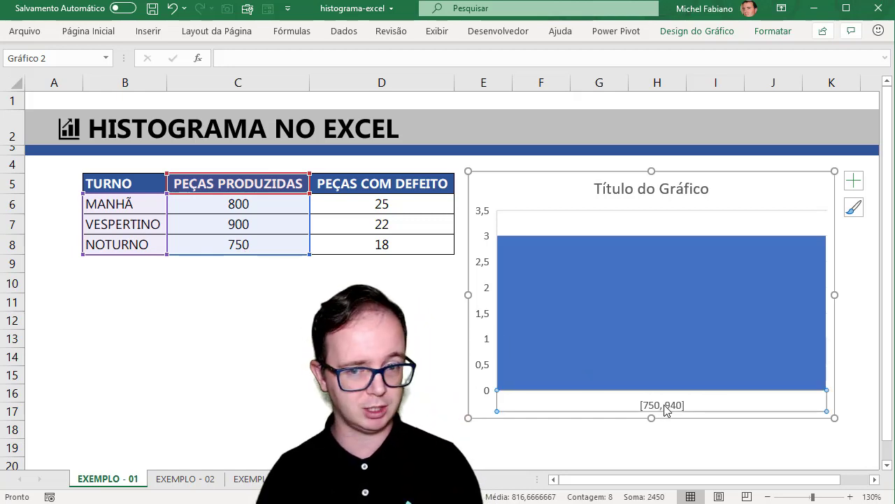
pyautogui.rightClick(666, 411)
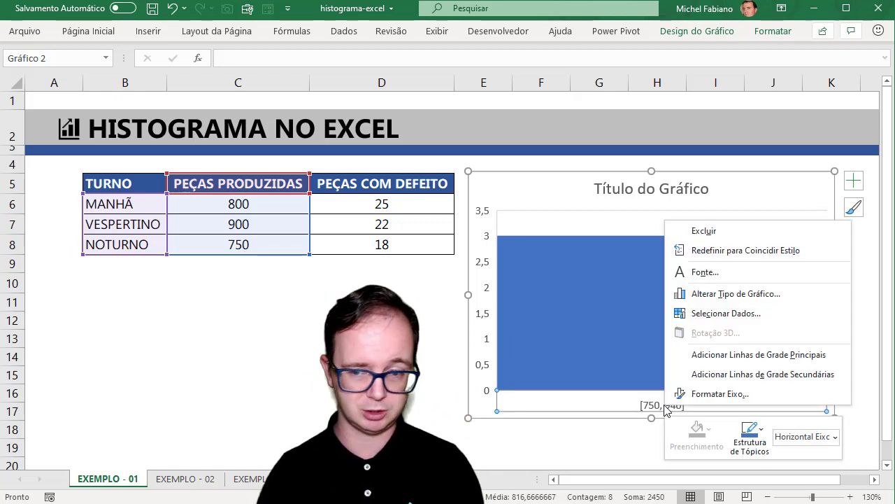
pyautogui.click(715, 394)
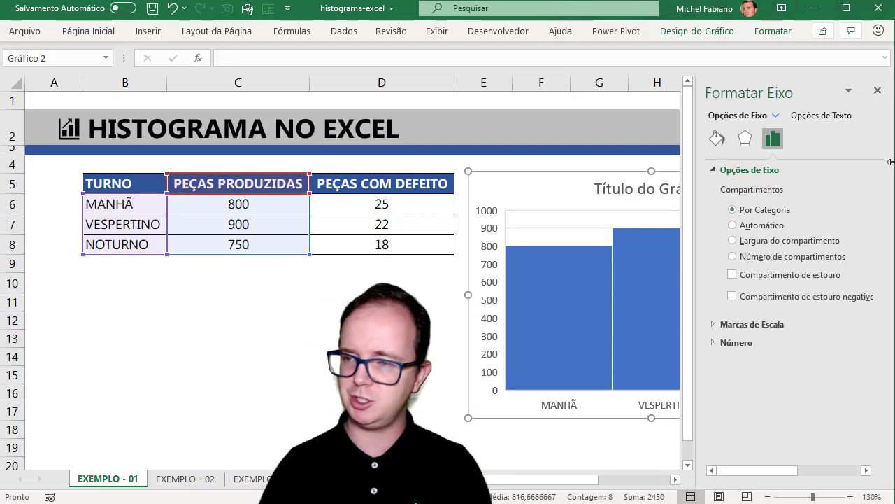
pyautogui.click(878, 92)
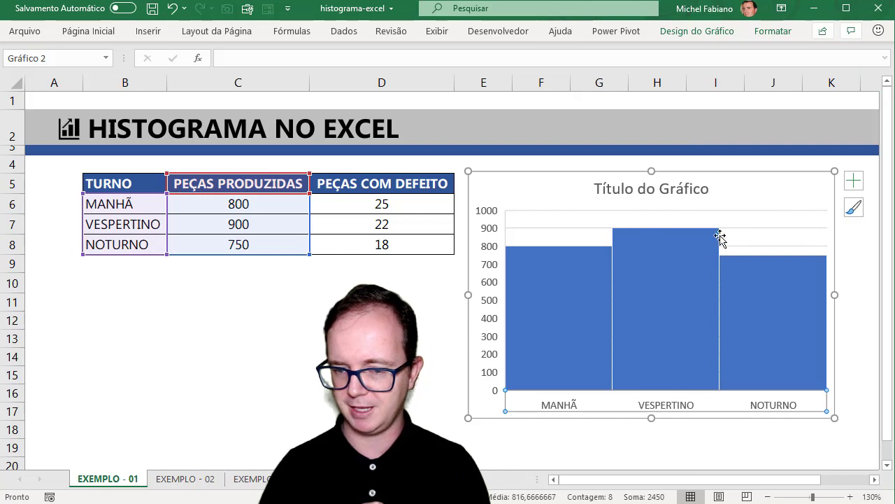
# Step: Delete the histogram's vertical value axis
pyautogui.click(493, 233)
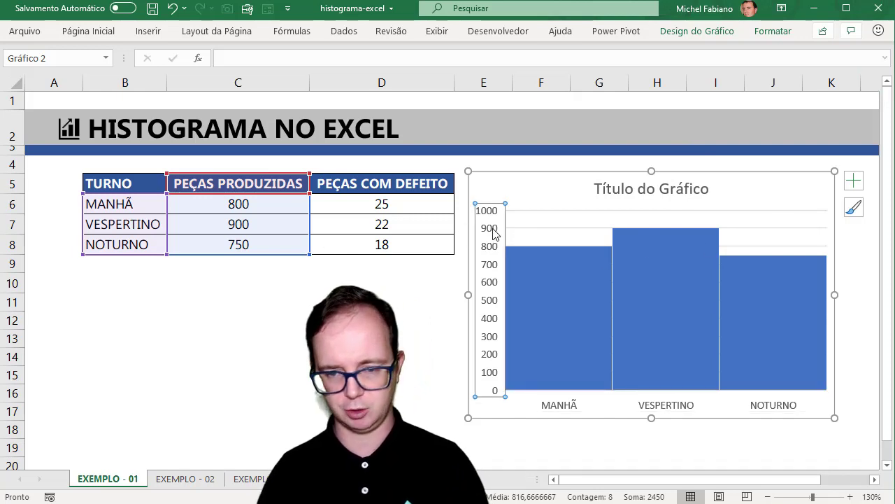
pyautogui.press('Delete')
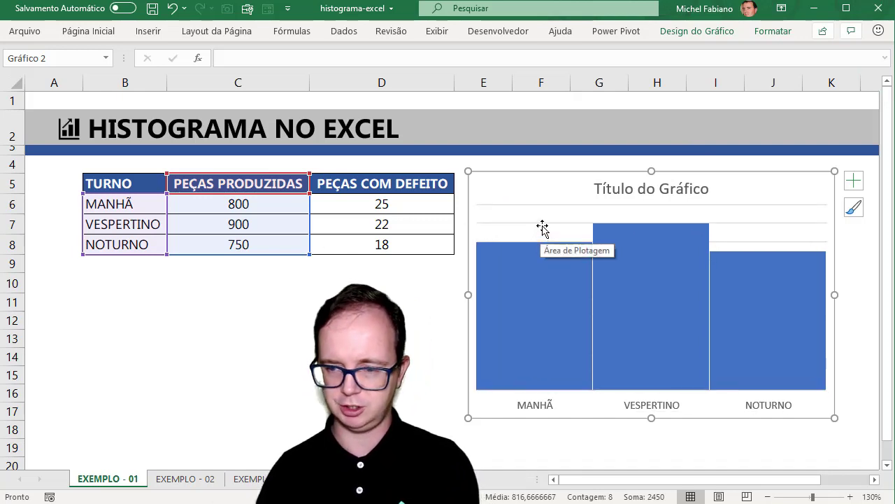
pyautogui.click(542, 227)
# Step: Delete the gridlines and turn on Rótulos de Dados showing 800, 900 and 750
pyautogui.click(541, 223)
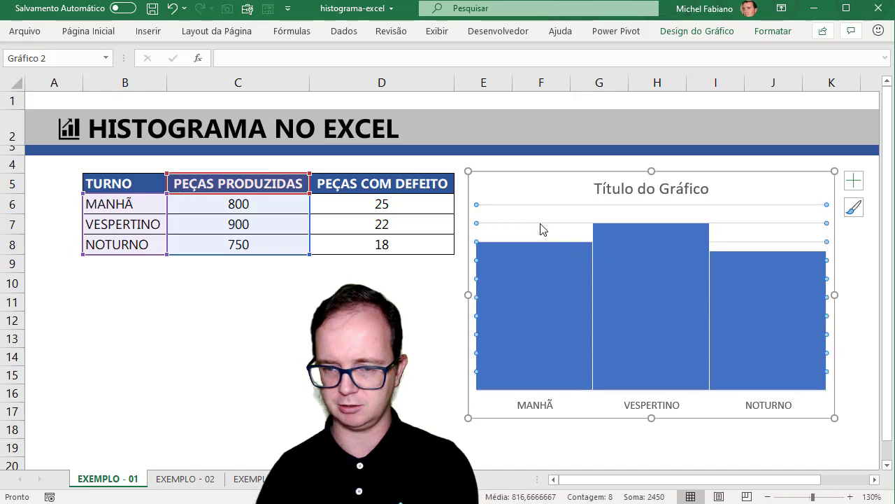
pyautogui.press('Delete')
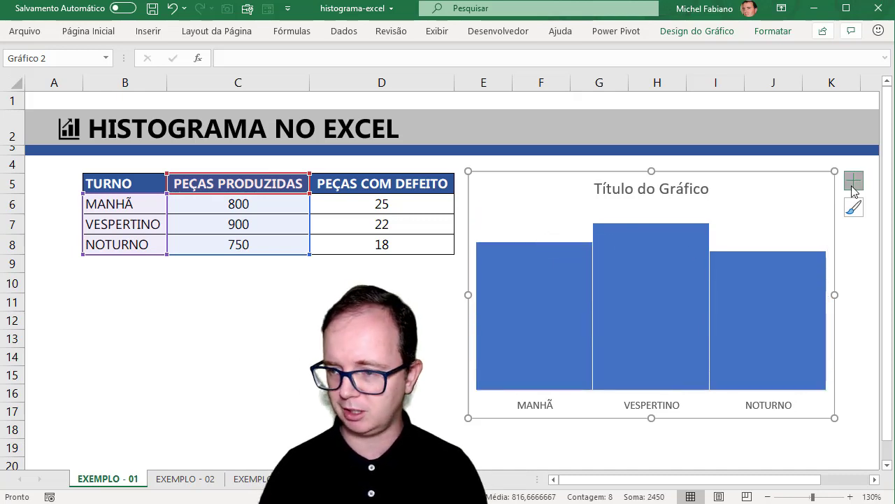
pyautogui.click(854, 183)
pyautogui.click(367, 240)
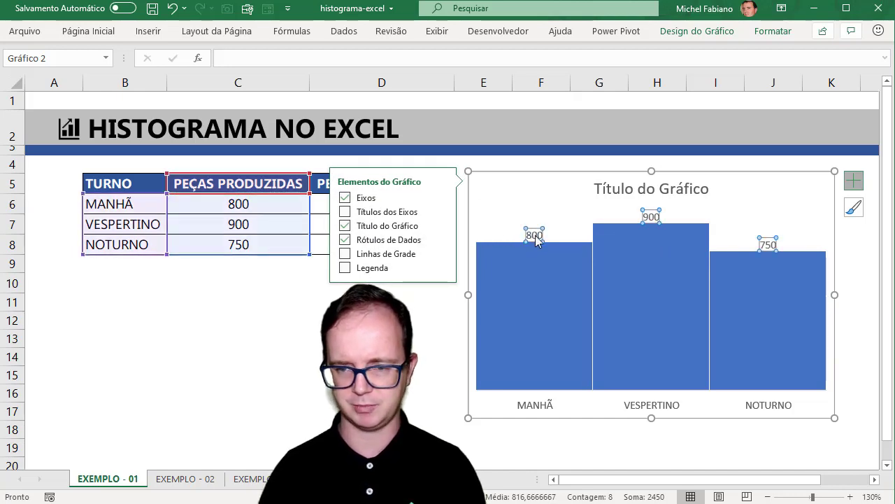
pyautogui.click(413, 299)
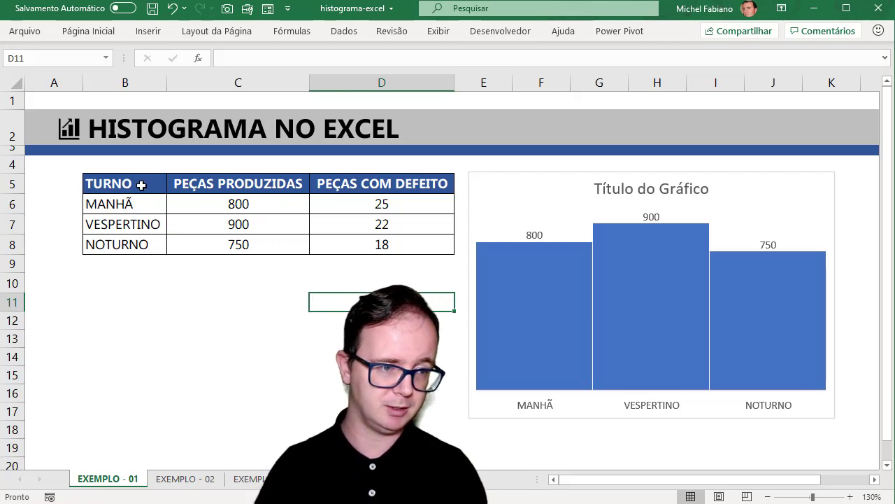
# Step: Insert a Histograma from the TURNO and PEÇAS COM DEFEITO columns
pyautogui.moveTo(141, 184); pyautogui.dragTo(140, 242)
pyautogui.keyDown('ctrl'); pyautogui.click(380, 184); pyautogui.keyUp('ctrl')
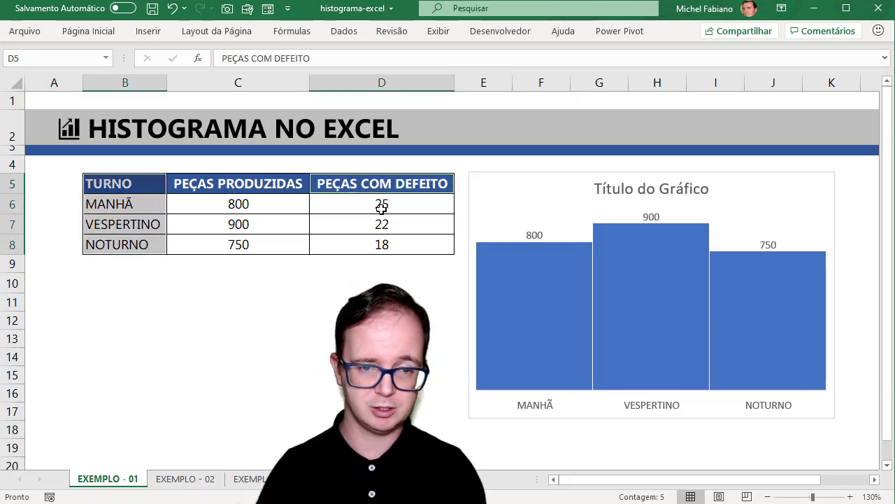
pyautogui.moveTo(381, 205); pyautogui.dragTo(382, 243)
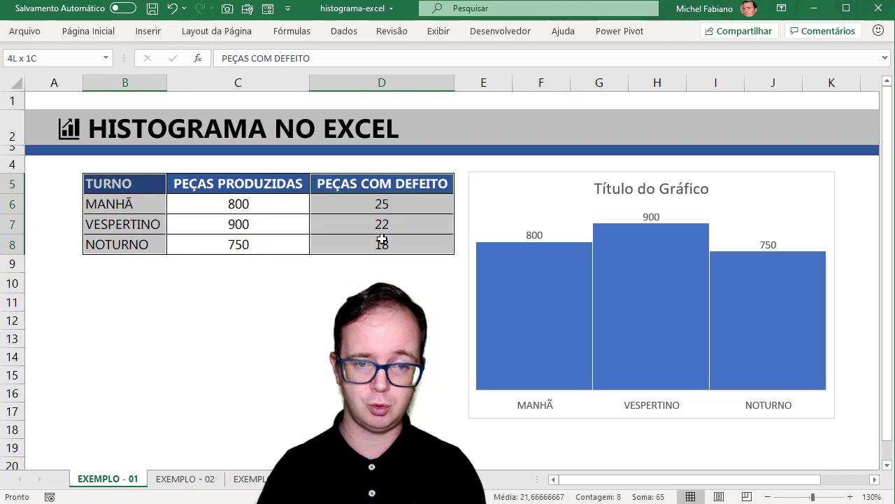
pyautogui.click(142, 31)
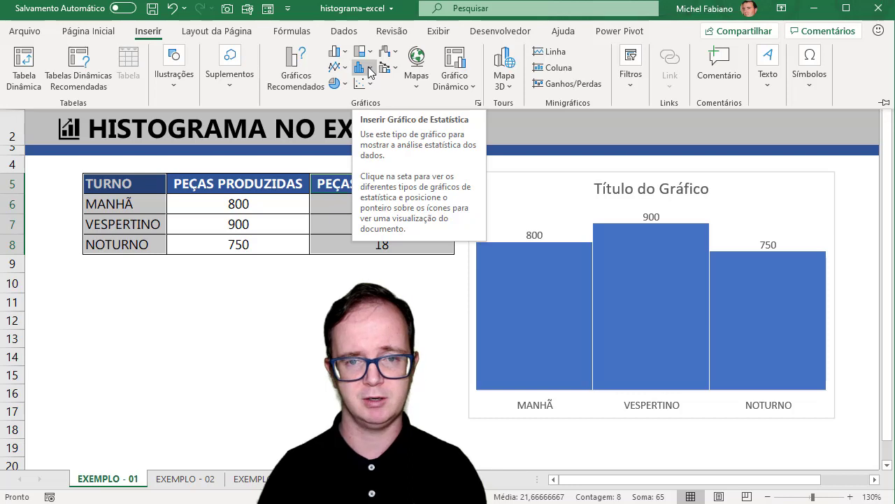
pyautogui.click(370, 70)
pyautogui.click(371, 105)
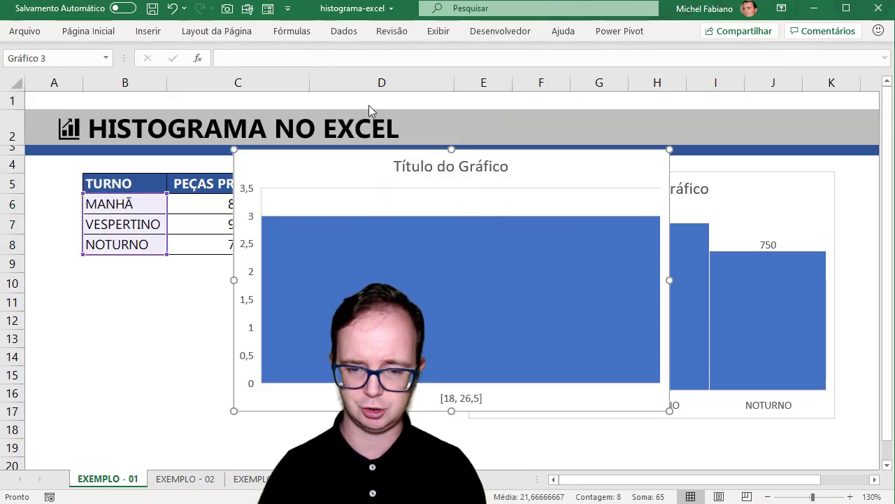
# Step: Set the new histogram's horizontal axis to Por Categoria, one bar per shift
pyautogui.rightClick(469, 404)
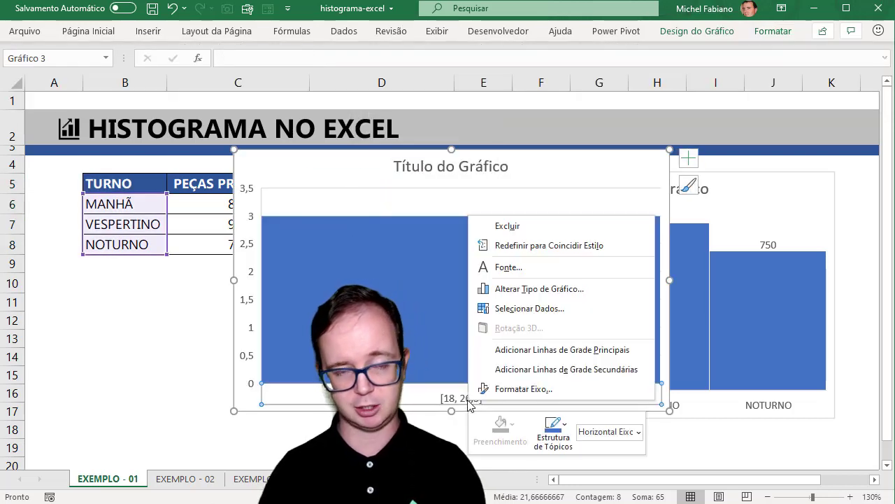
pyautogui.click(539, 396)
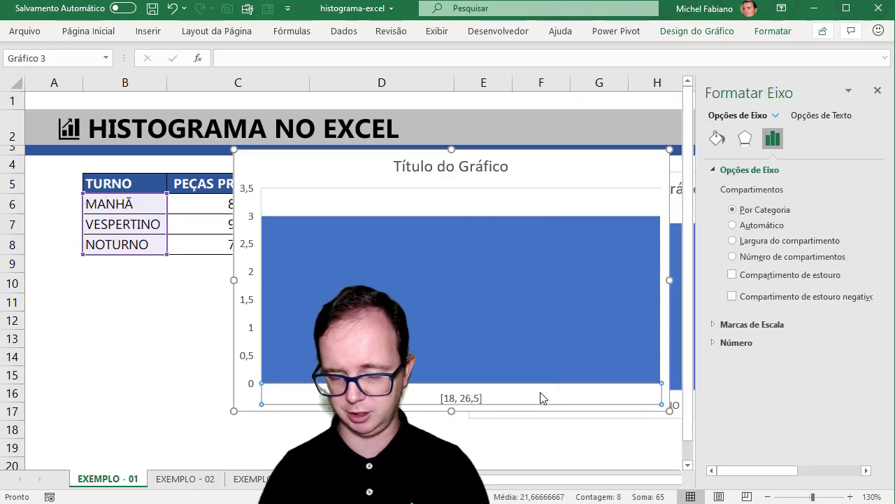
pyautogui.click(744, 207)
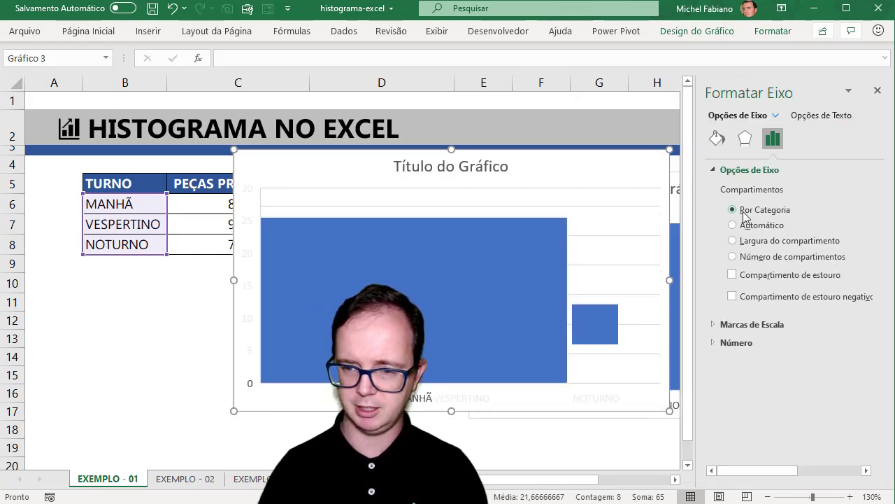
# Step: Move the defects histogram below the table, shrinking it and then widening it to the right
pyautogui.moveTo(567, 153); pyautogui.dragTo(423, 201)
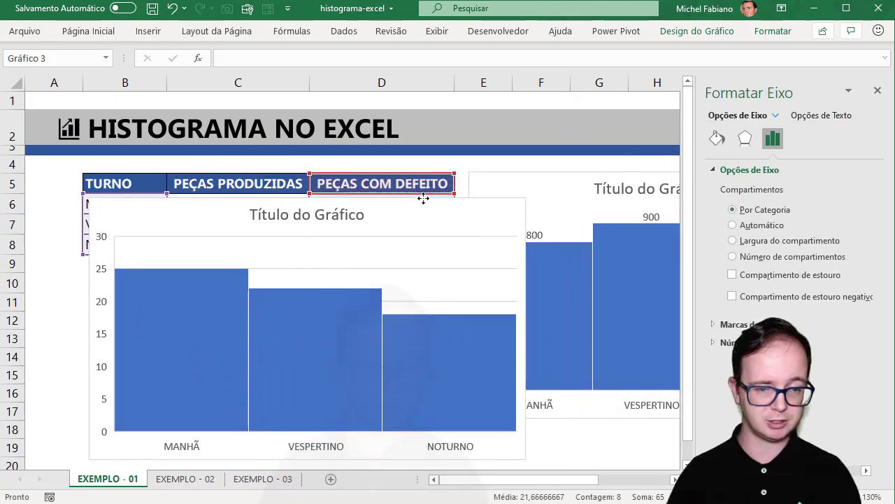
pyautogui.moveTo(515, 204)
pyautogui.mouseDown()
pyautogui.moveTo(394, 282)
pyautogui.moveTo(373, 257)
pyautogui.mouseUp()
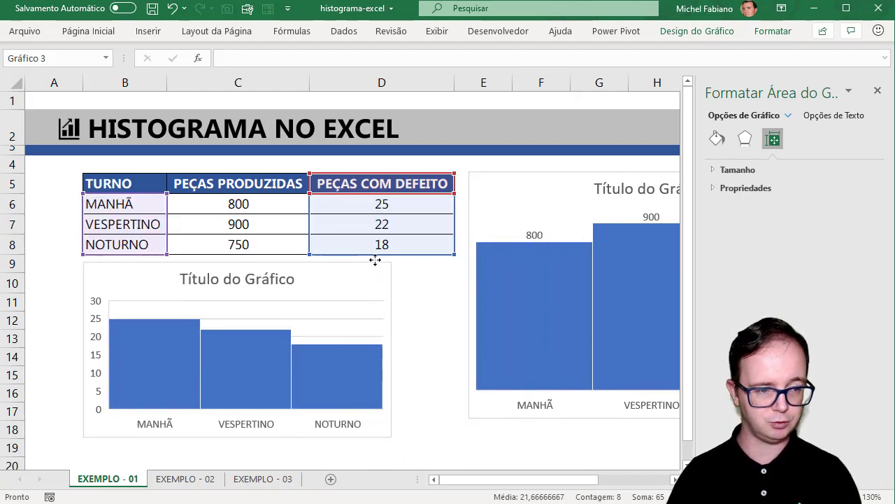
pyautogui.moveTo(394, 348); pyautogui.dragTo(447, 347)
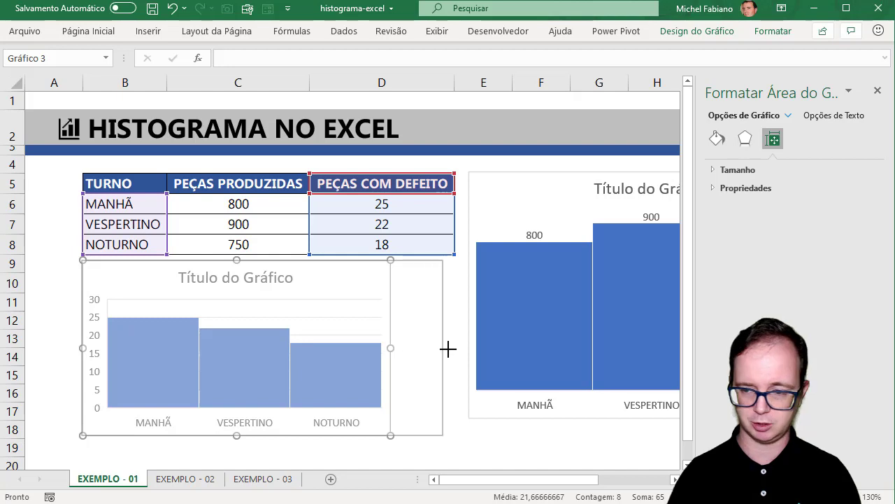
pyautogui.click(371, 310)
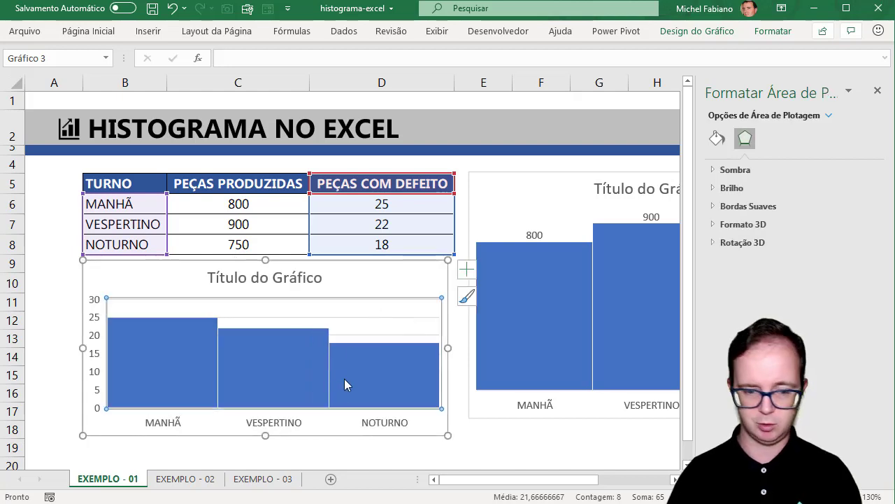
# Step: Try Automático, bin width and Número de compartimentos binning, then revert to Por Categoria
pyautogui.click(285, 426)
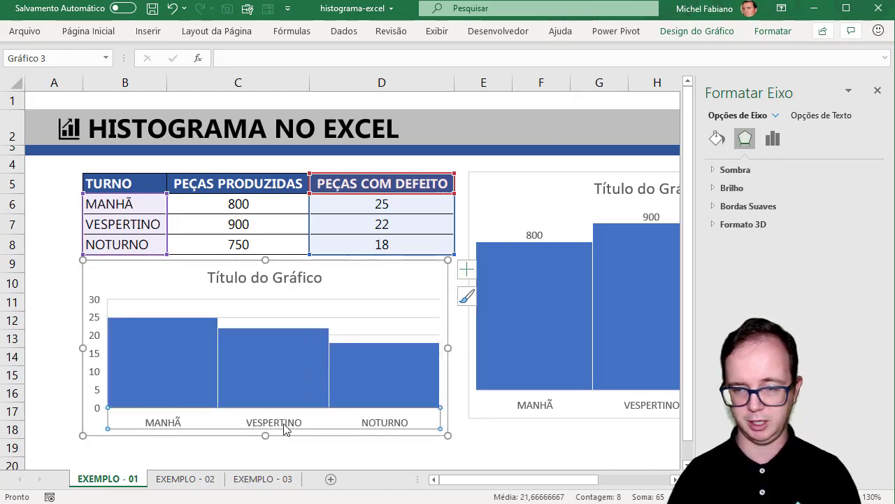
pyautogui.rightClick(274, 424)
pyautogui.click(328, 411)
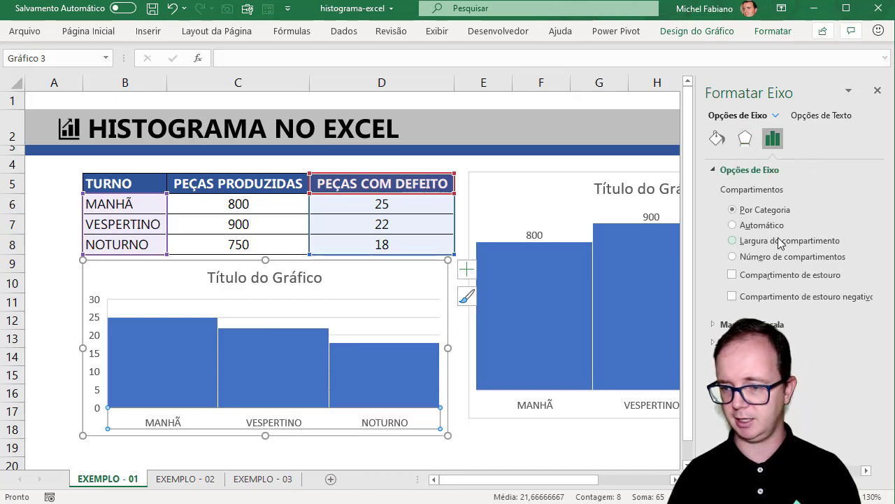
pyautogui.click(773, 226)
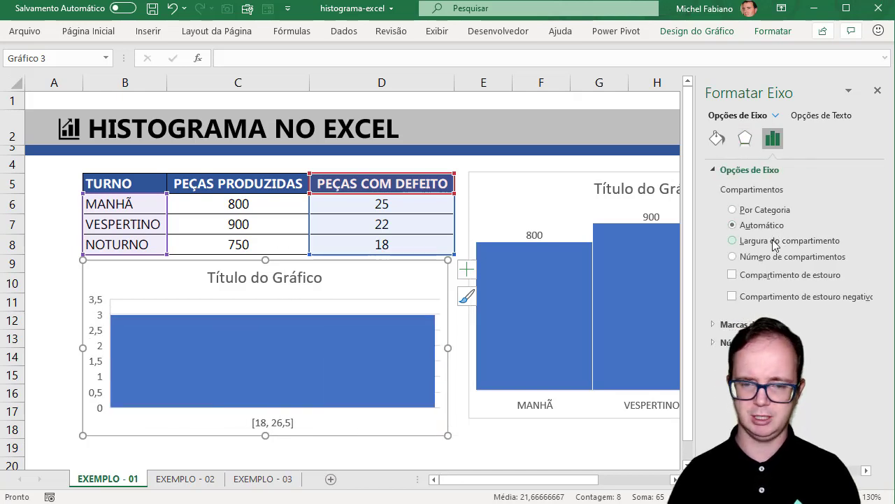
pyautogui.click(773, 240)
pyautogui.click(775, 257)
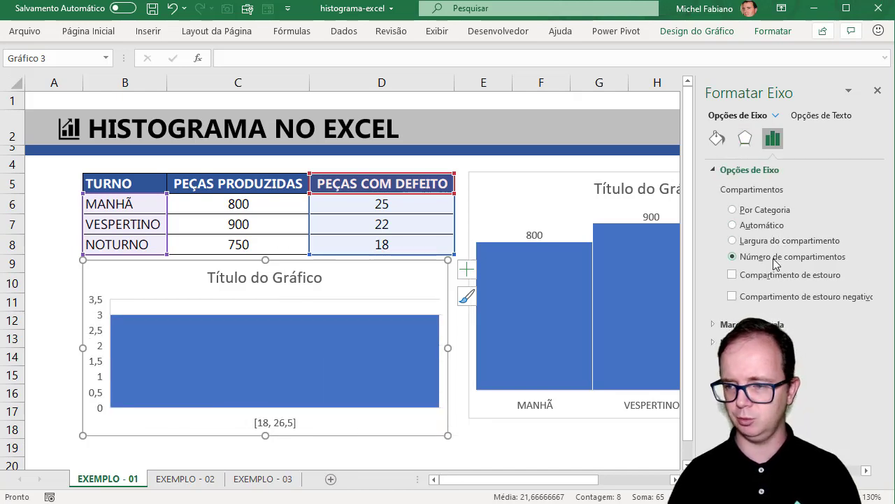
pyautogui.click(775, 274)
pyautogui.click(775, 275)
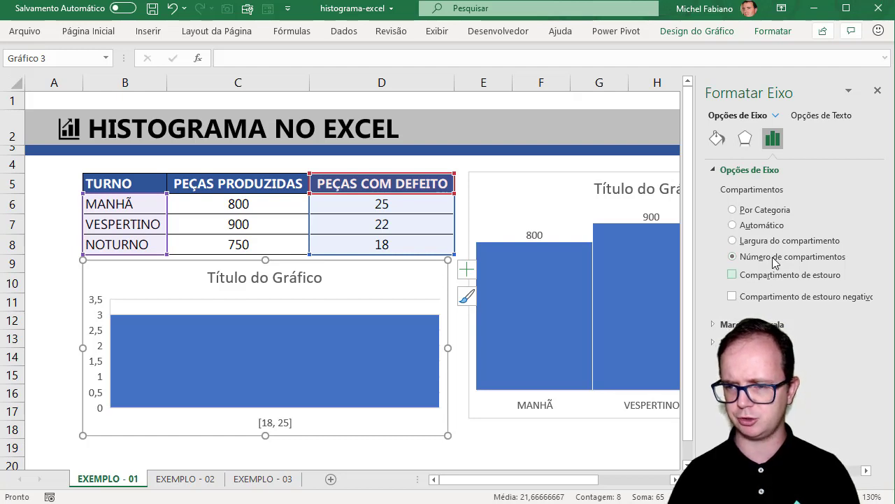
pyautogui.click(769, 211)
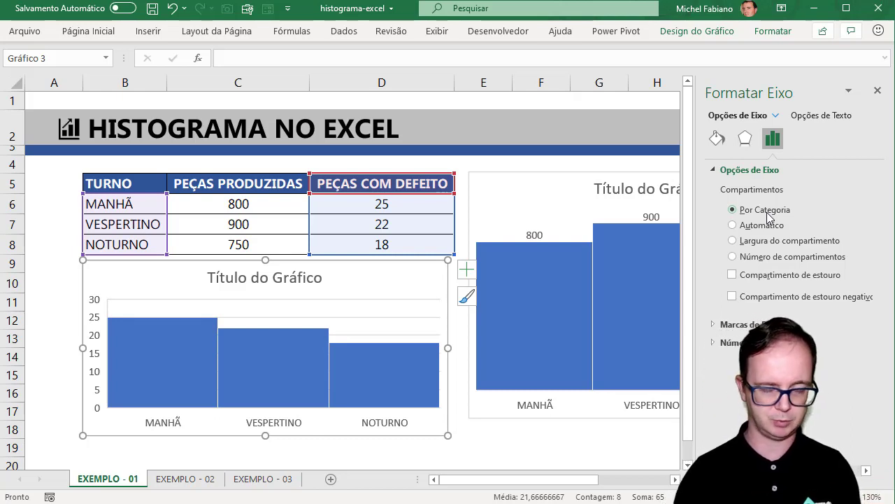
pyautogui.click(877, 90)
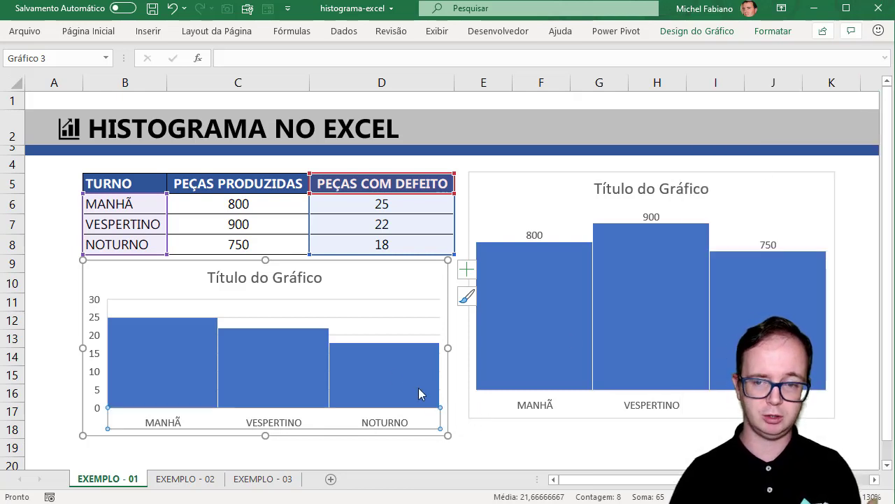
# Step: Delete the defects chart's gridlines and vertical axis, and add data labels 25, 22 and 18
pyautogui.click(374, 319)
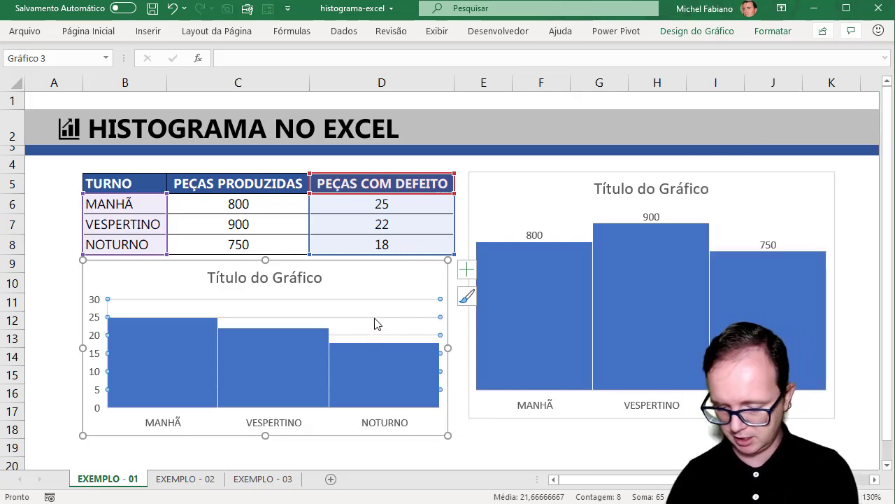
pyautogui.press('Delete')
pyautogui.click(467, 269)
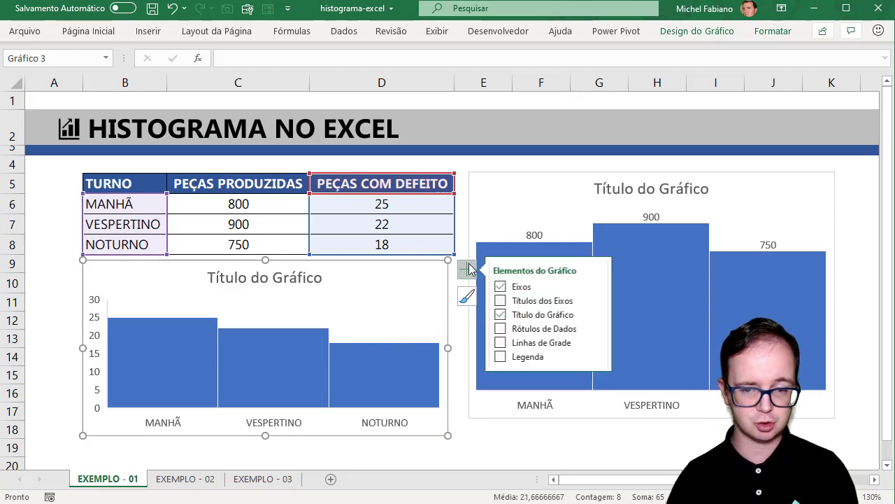
pyautogui.click(501, 328)
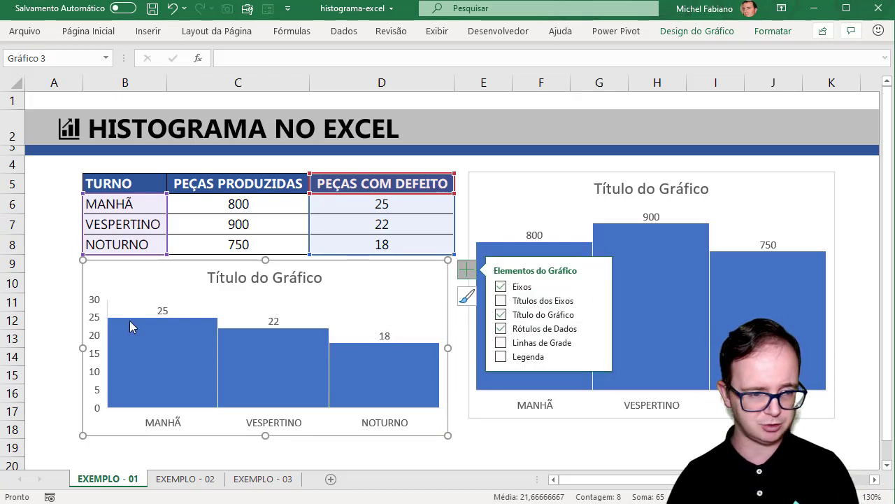
pyautogui.click(95, 318)
pyautogui.press('Delete')
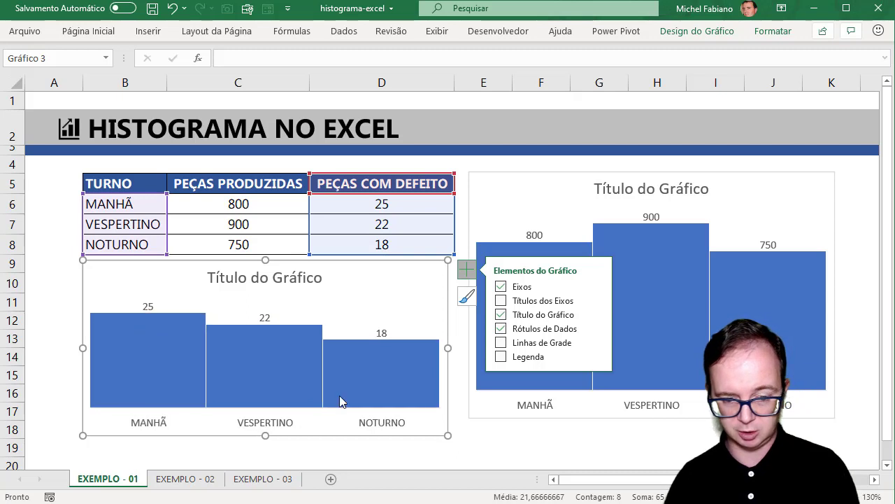
pyautogui.click(479, 442)
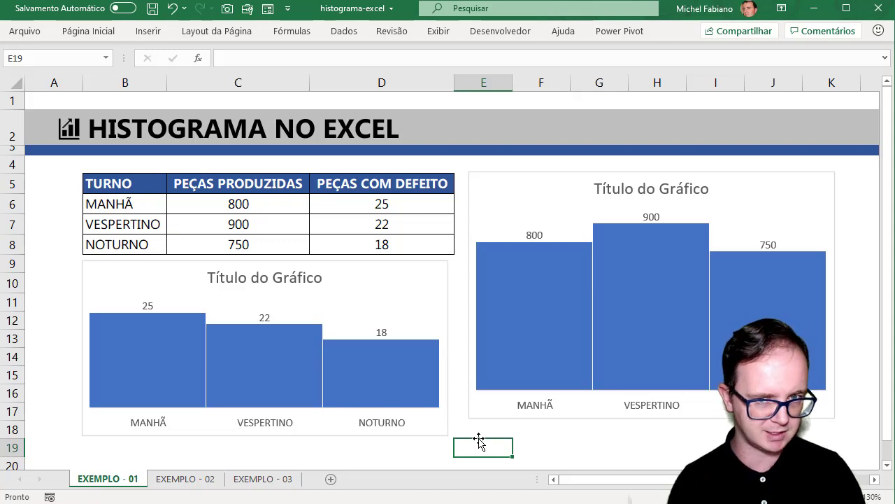
# Step: Open EXEMPLO - 02 and highlight the HORÁRIO times and ATENDIMENTOS counts C6:C15
pyautogui.click(203, 480)
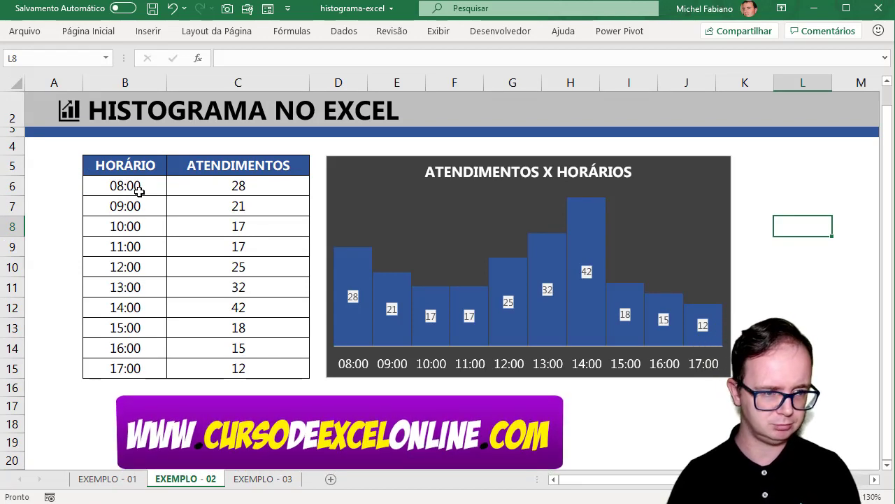
pyautogui.moveTo(136, 188); pyautogui.dragTo(120, 361)
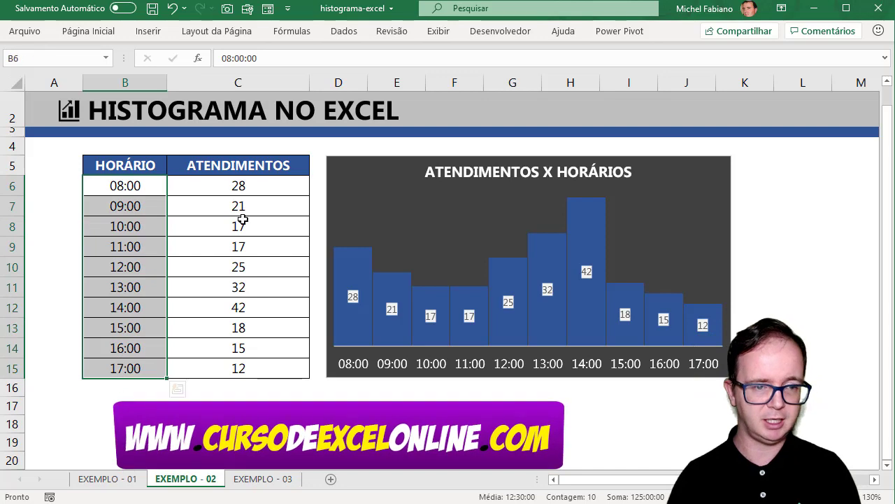
pyautogui.moveTo(262, 186); pyautogui.dragTo(248, 369)
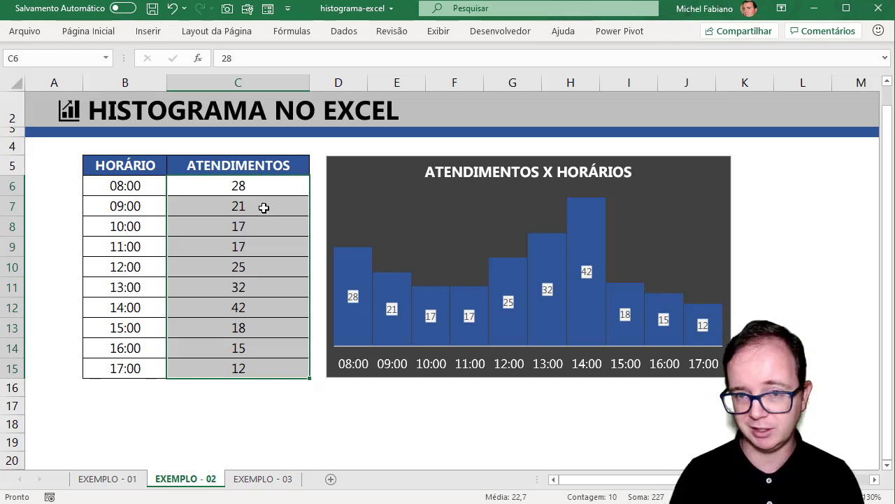
pyautogui.moveTo(266, 196); pyautogui.dragTo(261, 363)
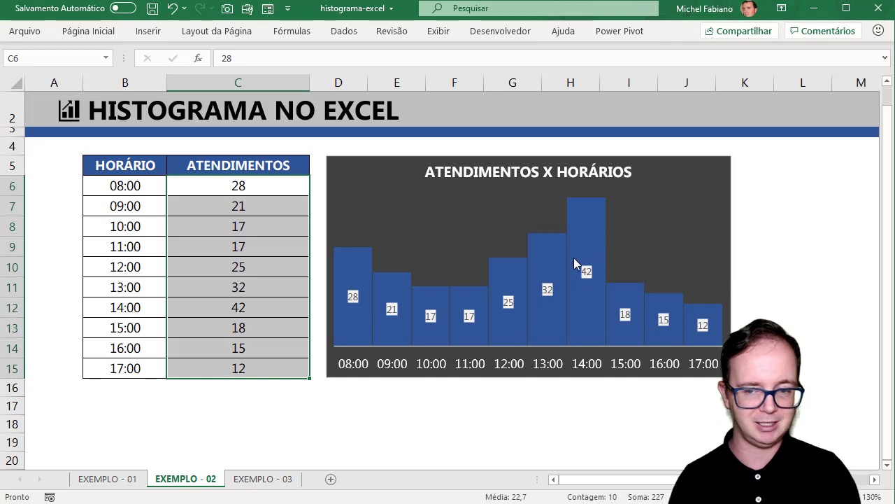
pyautogui.moveTo(596, 240)
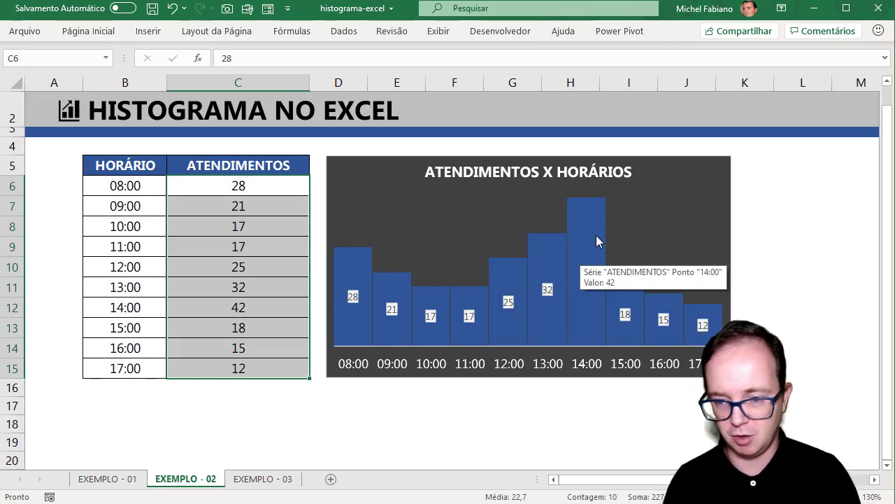
# Step: Delete the old dark attendance chart from EXEMPLO - 02
pyautogui.click(680, 158)
pyautogui.press('Delete')
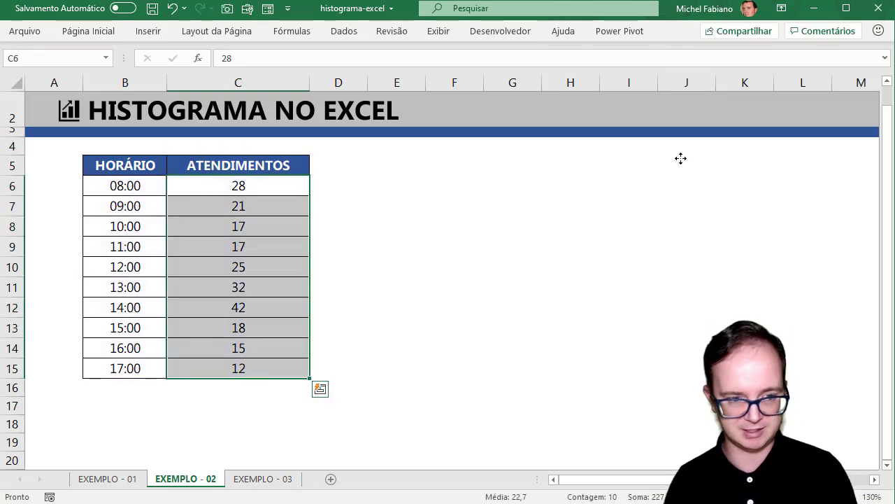
pyautogui.click(611, 219)
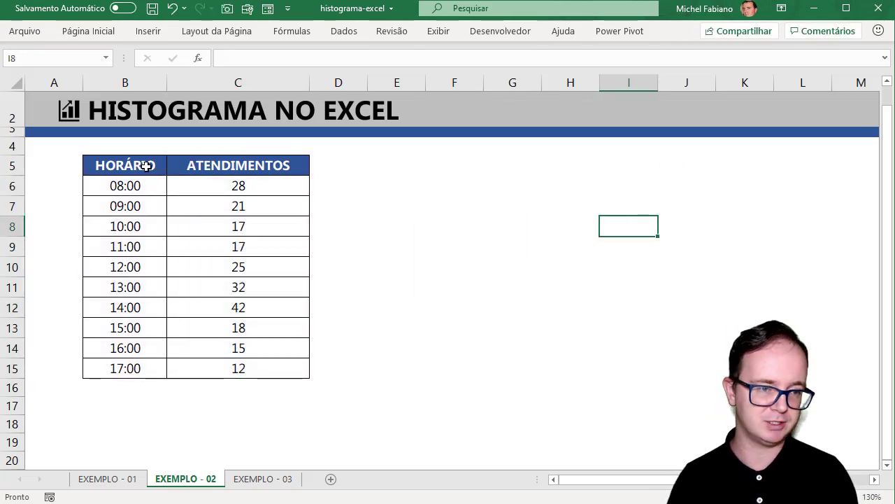
# Step: Insert a histogram of table B5:C15 and place it, shortened, beside the table
pyautogui.moveTo(146, 165); pyautogui.dragTo(264, 370)
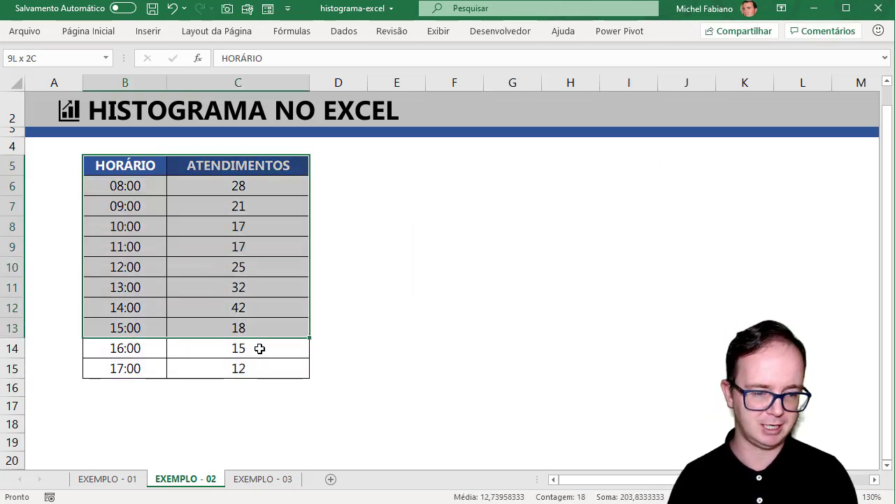
pyautogui.click(157, 36)
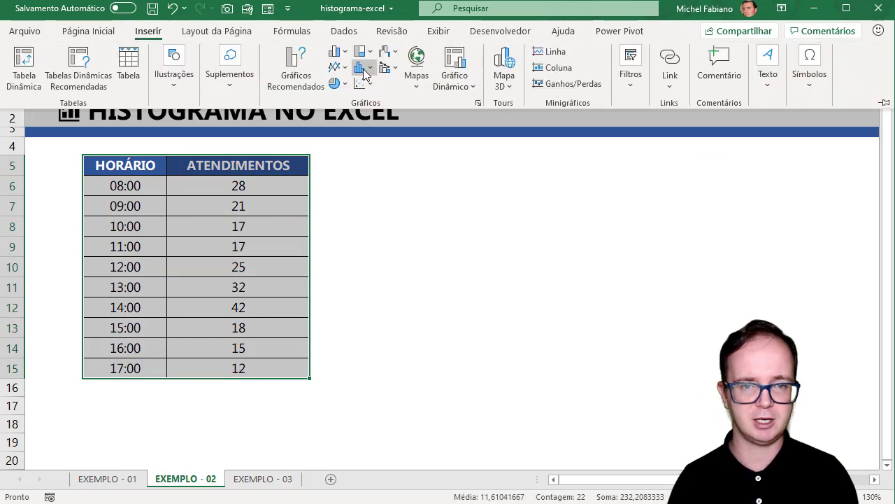
pyautogui.click(367, 74)
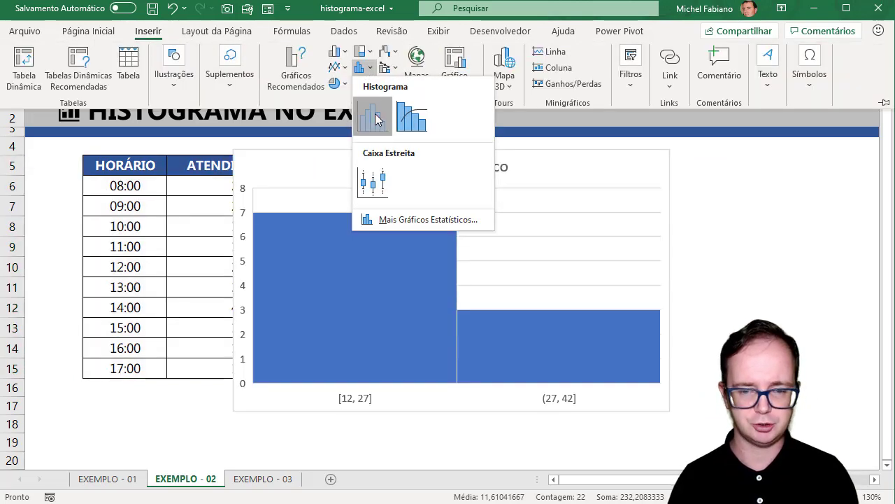
pyautogui.click(368, 116)
pyautogui.moveTo(389, 152); pyautogui.dragTo(490, 152)
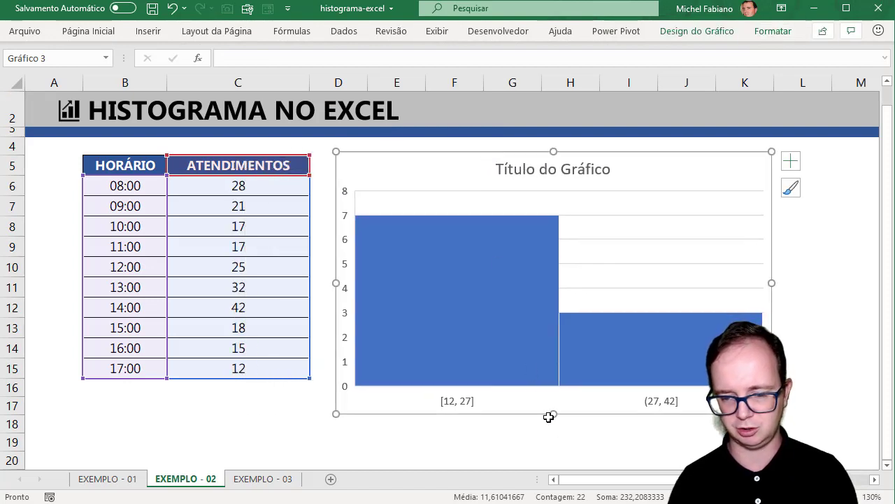
pyautogui.moveTo(550, 413); pyautogui.dragTo(553, 384)
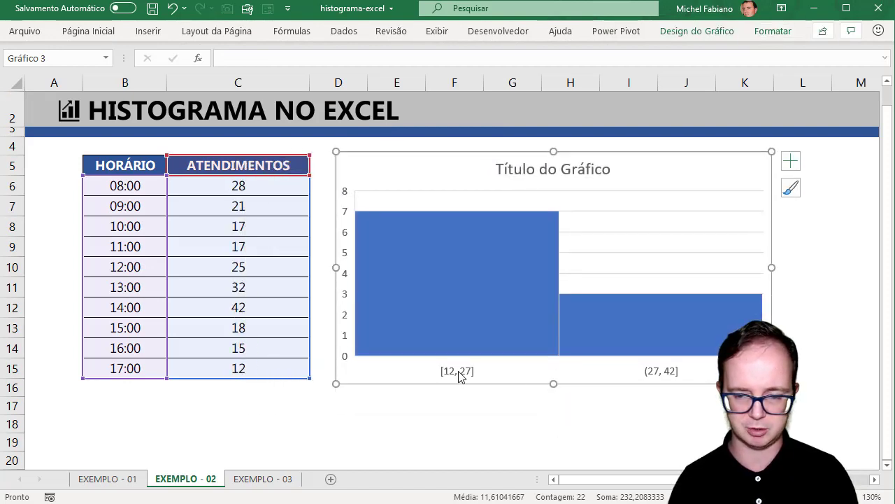
# Step: Set the horizontal axis bins to Por Categoria so each hourly slot gets its own bar
pyautogui.click(460, 375)
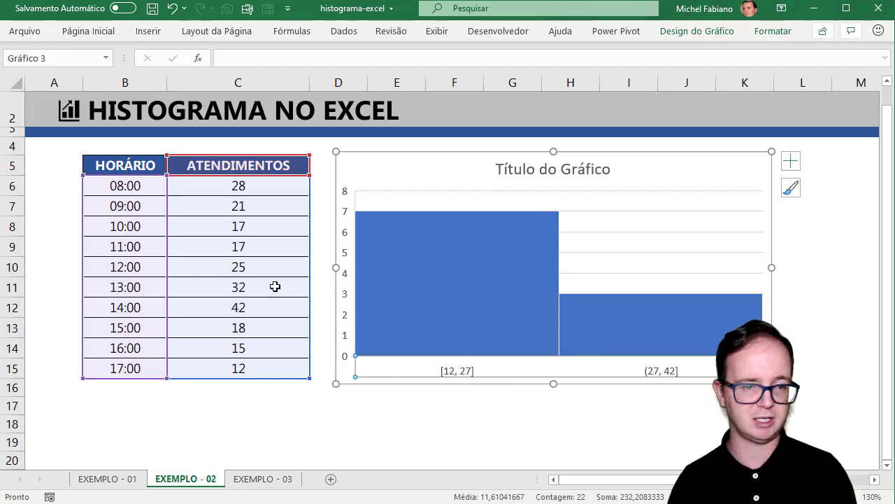
pyautogui.moveTo(232, 185); pyautogui.dragTo(238, 367)
pyautogui.click(451, 376)
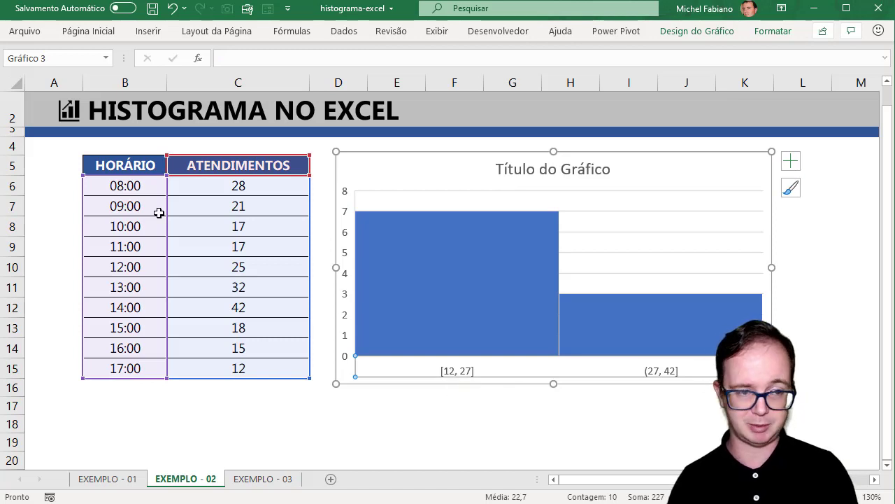
pyautogui.rightClick(459, 373)
pyautogui.click(502, 361)
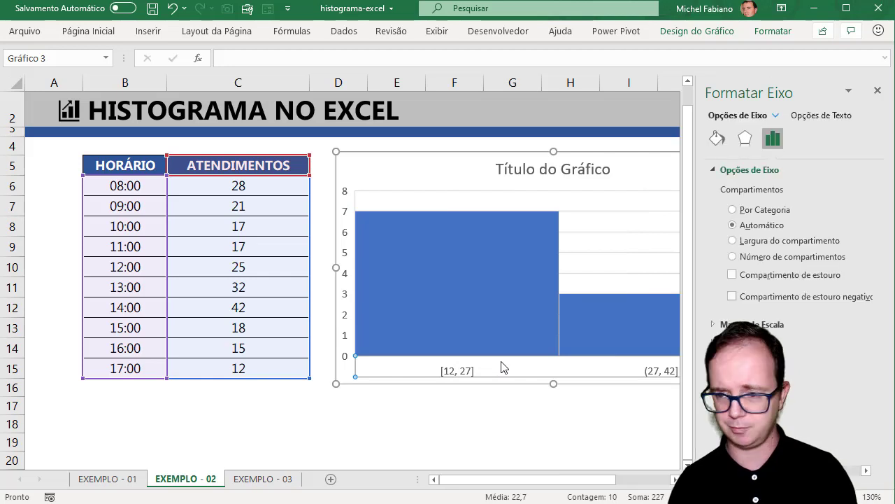
pyautogui.click(733, 210)
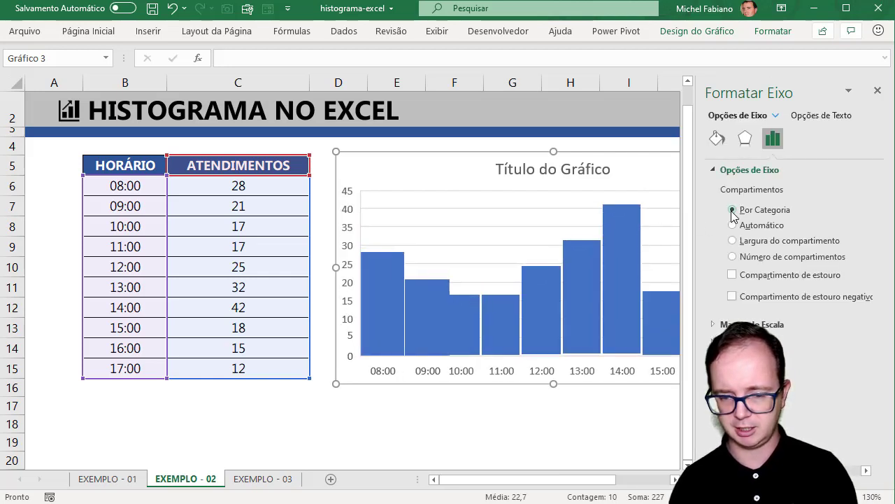
pyautogui.click(880, 91)
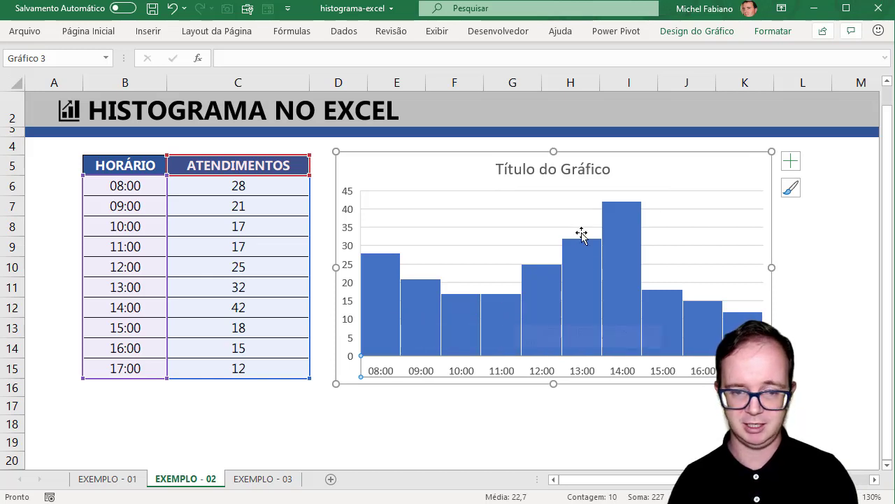
# Step: Delete the vertical value axis and fill the chart background with dark grey
pyautogui.click(347, 231)
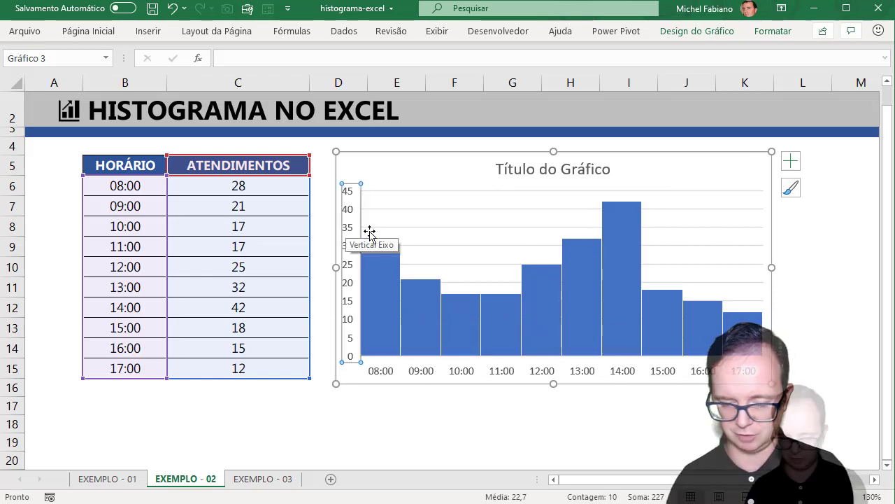
pyautogui.press('Delete')
pyautogui.press('Delete')
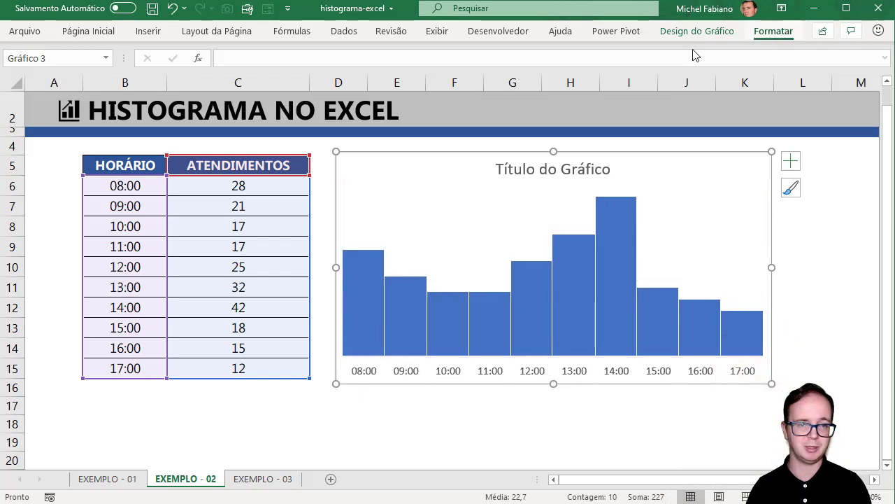
pyautogui.click(484, 54)
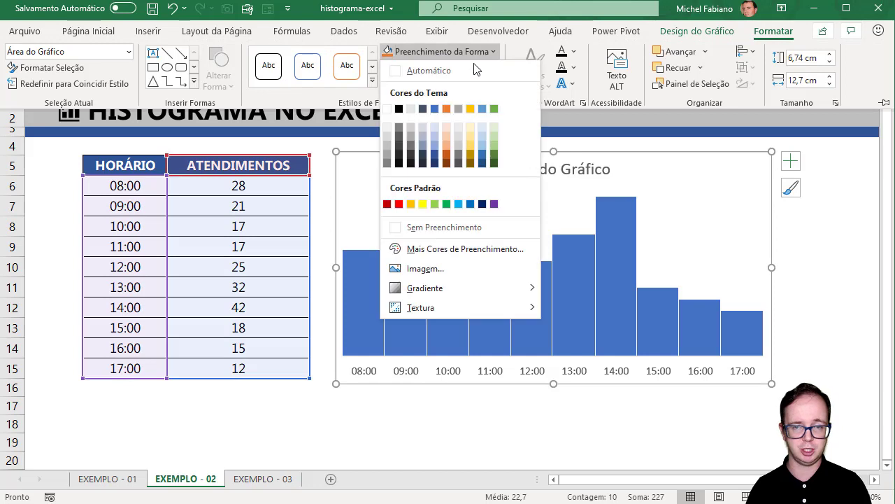
pyautogui.click(401, 151)
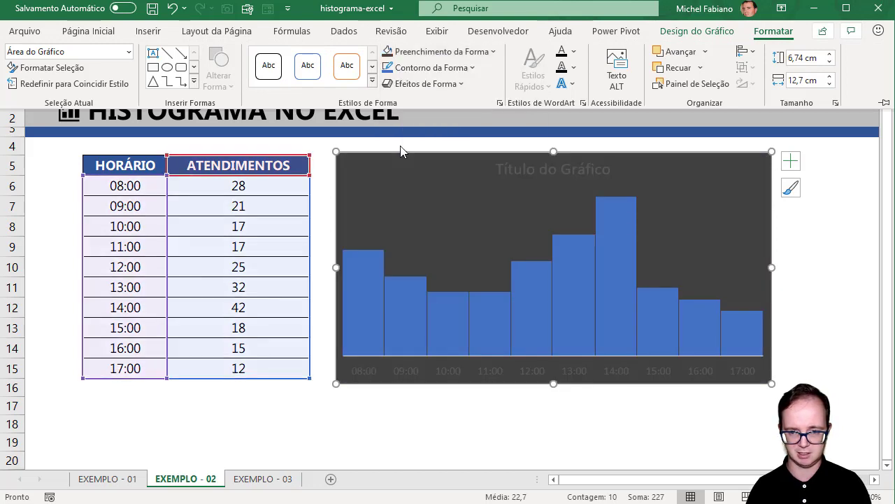
pyautogui.click(375, 272)
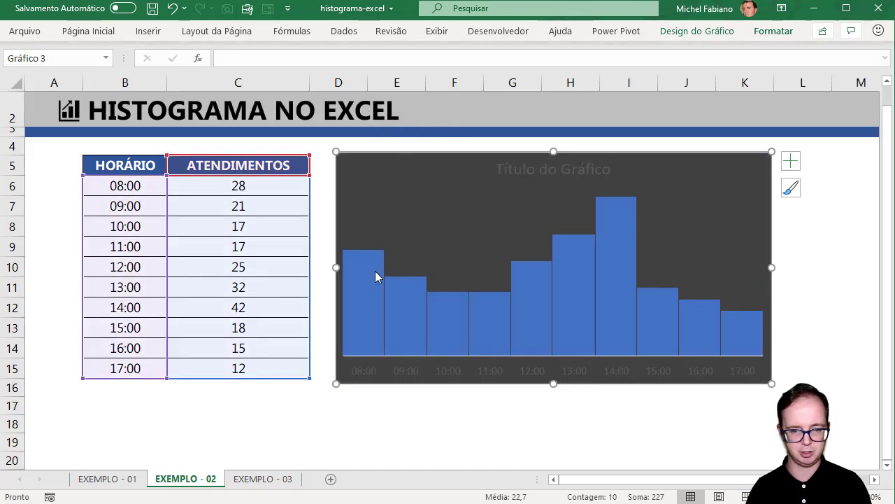
pyautogui.click(375, 282)
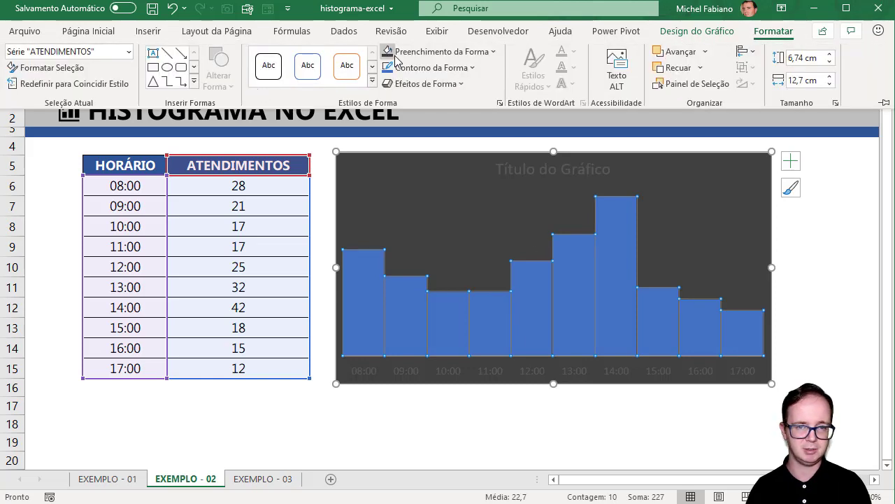
# Step: Fill the histogram bars with a dark blue
pyautogui.click(395, 57)
pyautogui.click(427, 56)
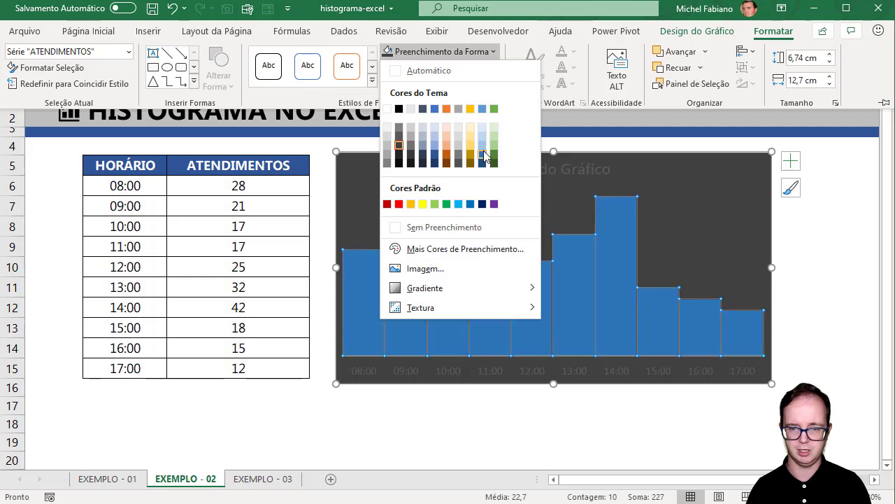
pyautogui.click(436, 155)
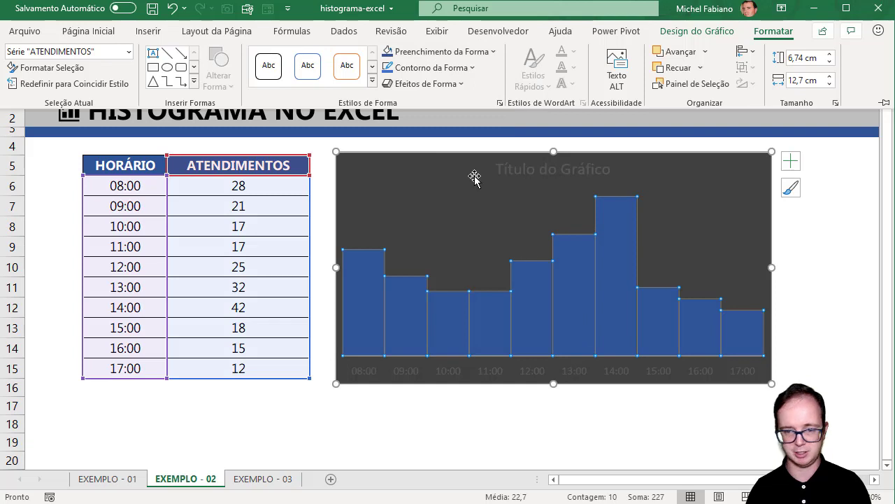
pyautogui.hotkey('ctrl', 'F1')
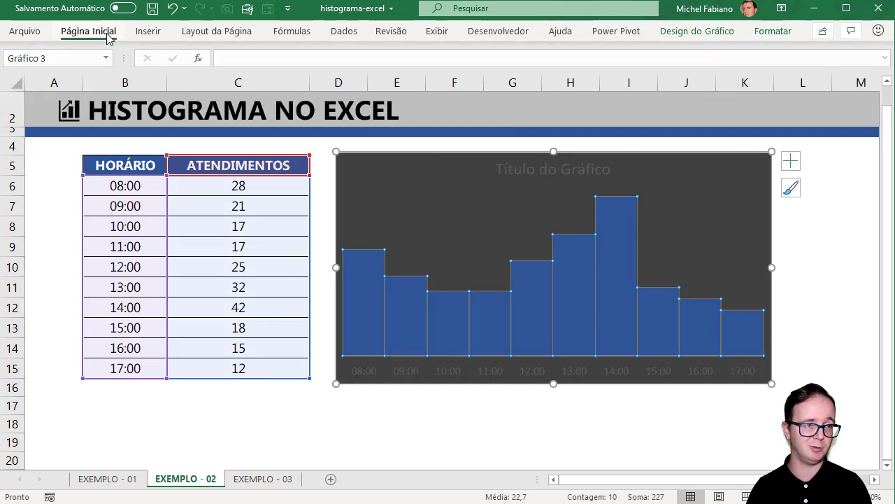
# Step: Make the chart title and hour labels white in the Ebrima font
pyautogui.click(108, 39)
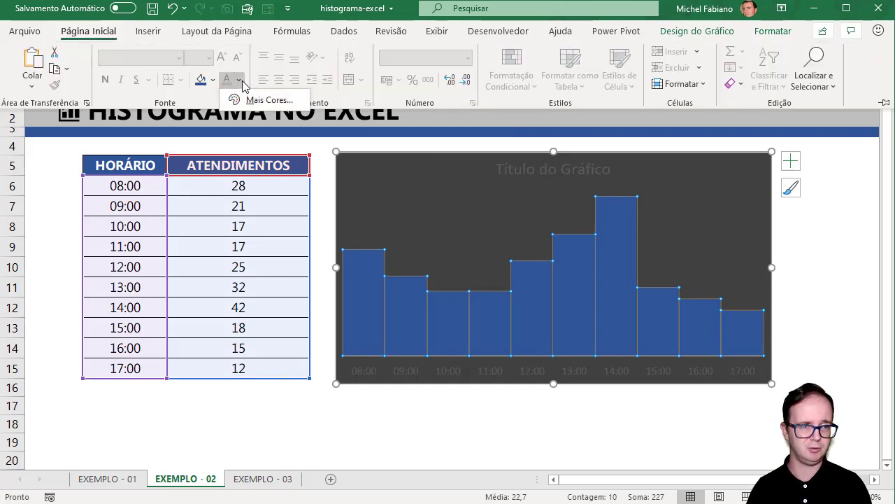
pyautogui.click(382, 155)
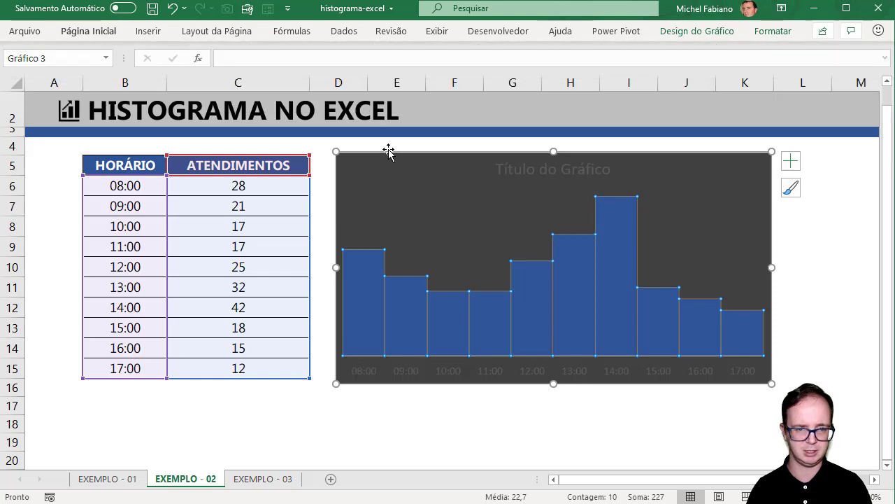
pyautogui.click(382, 144)
pyautogui.click(391, 156)
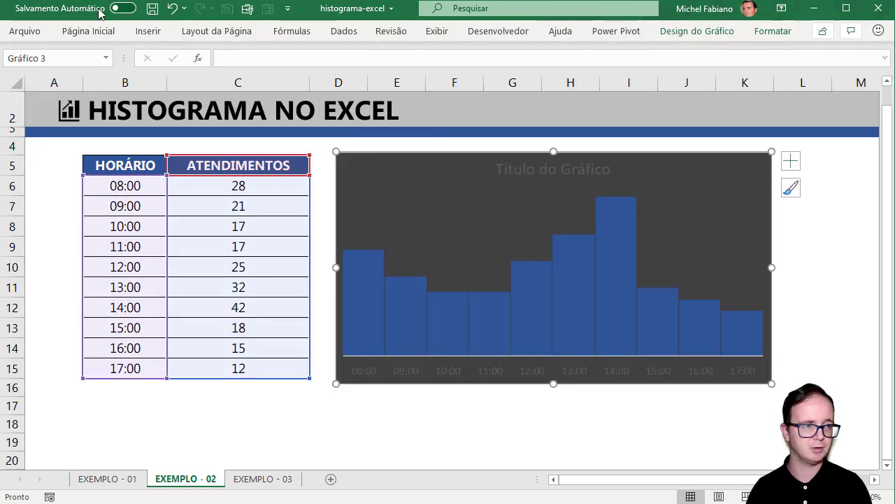
pyautogui.click(105, 33)
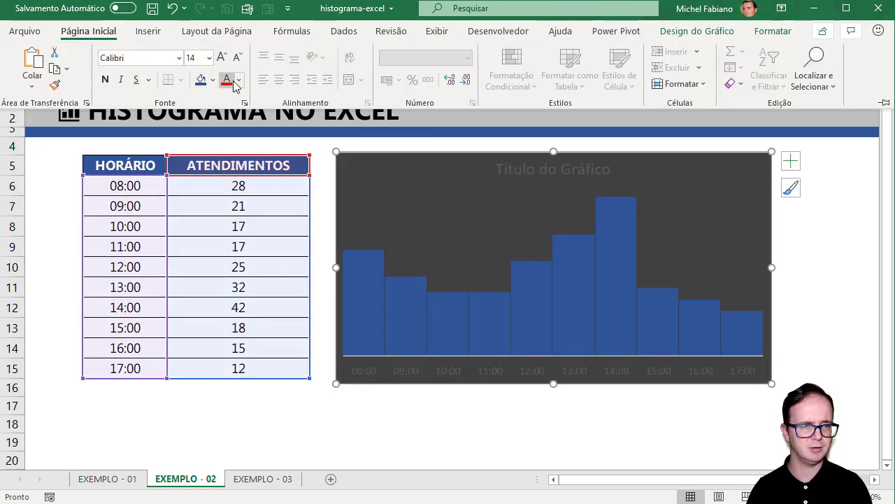
pyautogui.click(239, 84)
pyautogui.click(227, 138)
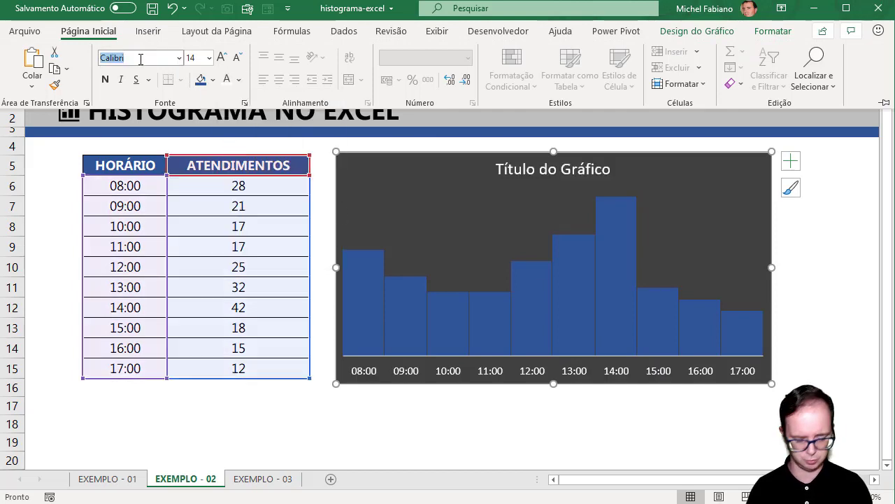
pyautogui.write('Ebrima')
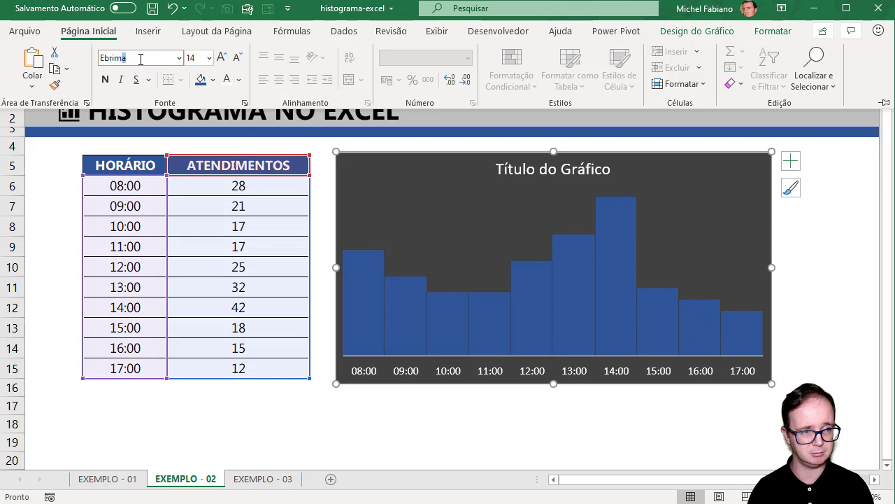
pyautogui.press('Return')
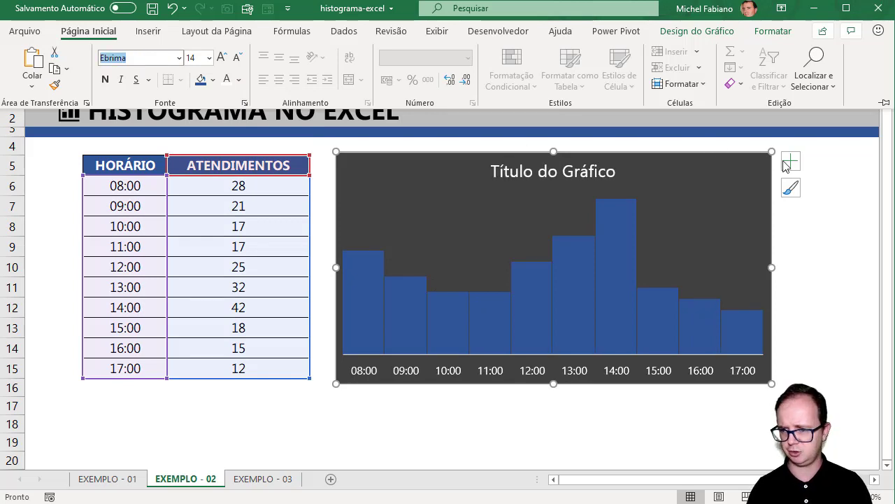
pyautogui.click(789, 162)
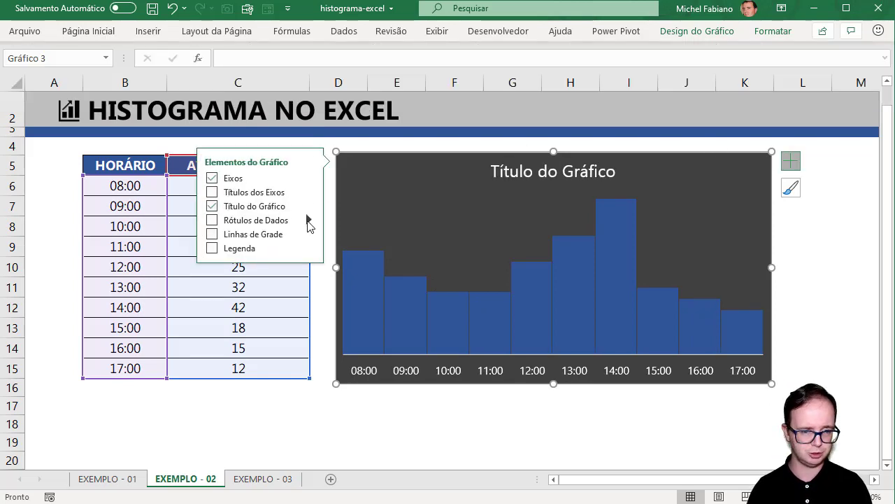
# Step: Add centred count labels to every bar, with a dark fill and font size 10
pyautogui.click(309, 221)
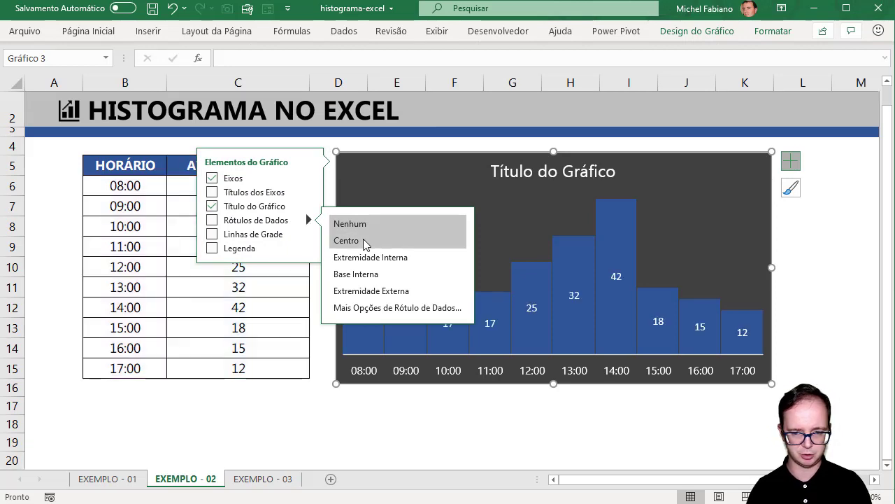
pyautogui.click(371, 290)
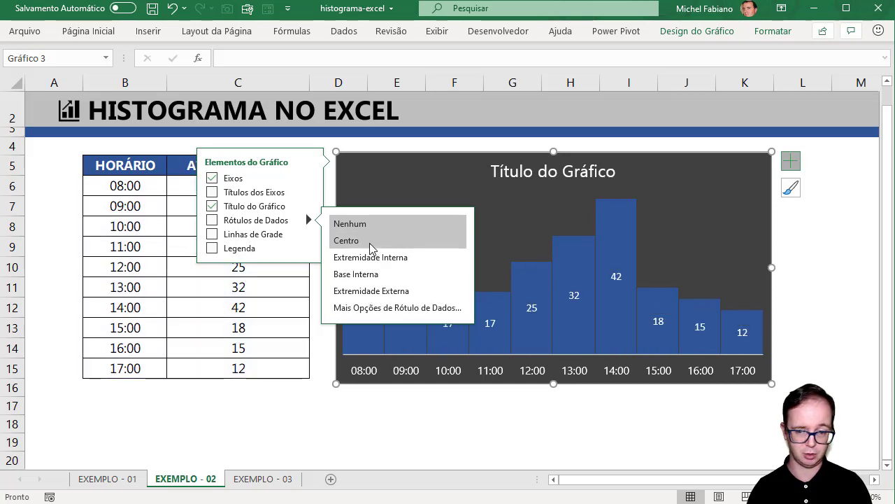
pyautogui.click(519, 394)
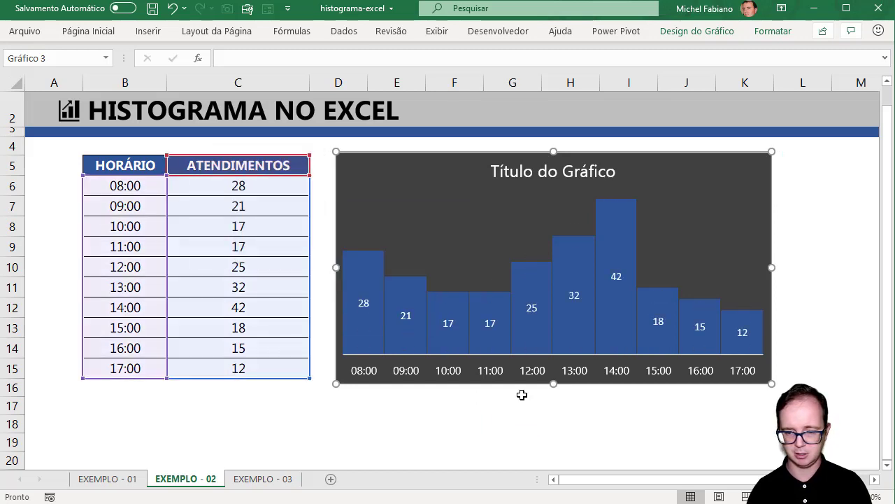
pyautogui.click(514, 423)
pyautogui.click(532, 310)
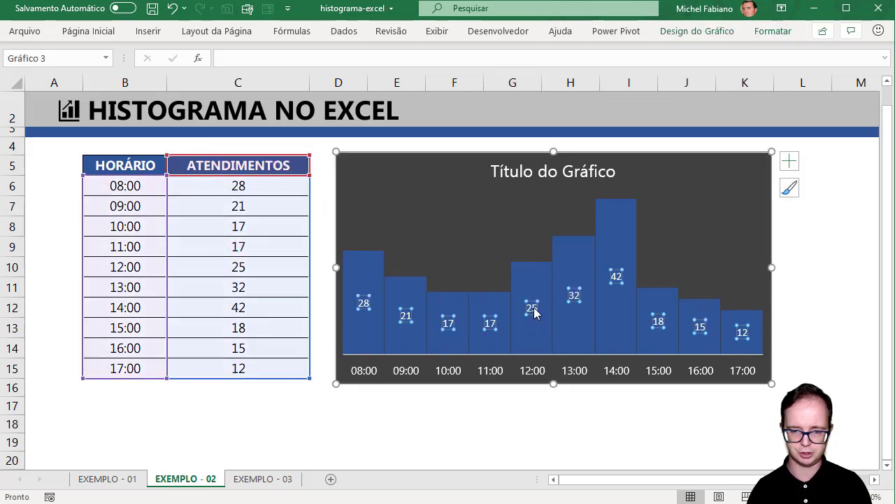
pyautogui.click(109, 32)
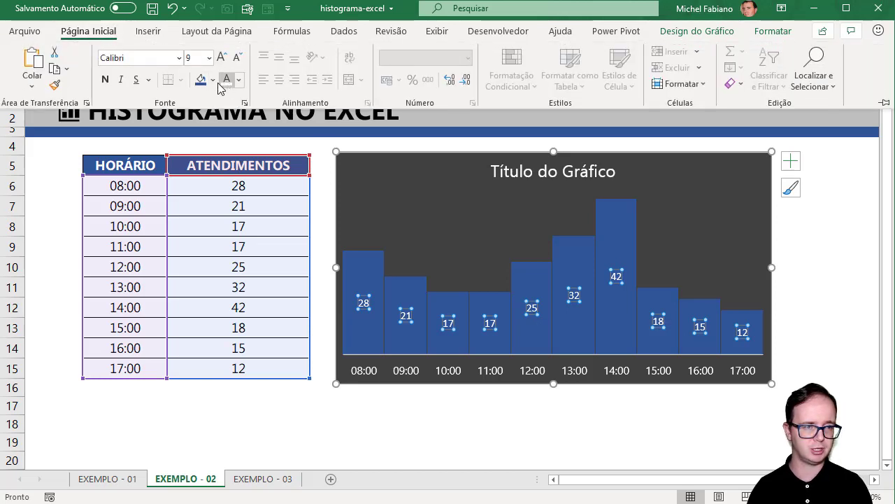
pyautogui.click(213, 80)
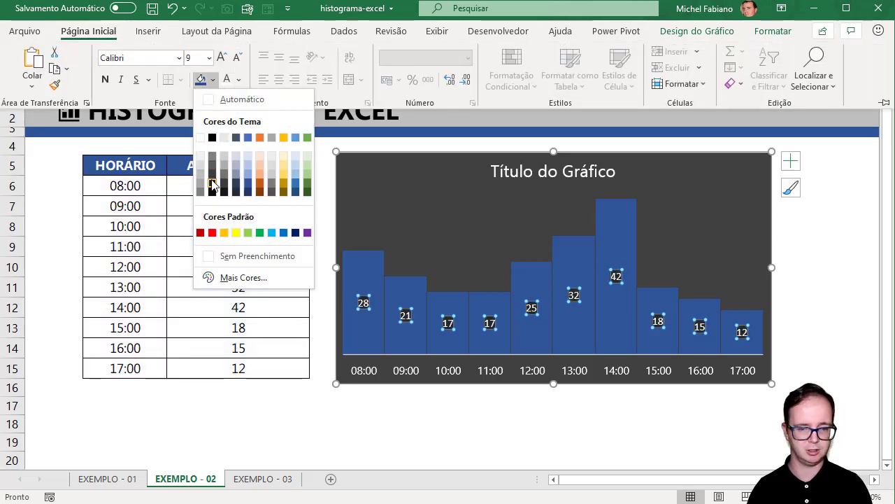
pyautogui.click(213, 176)
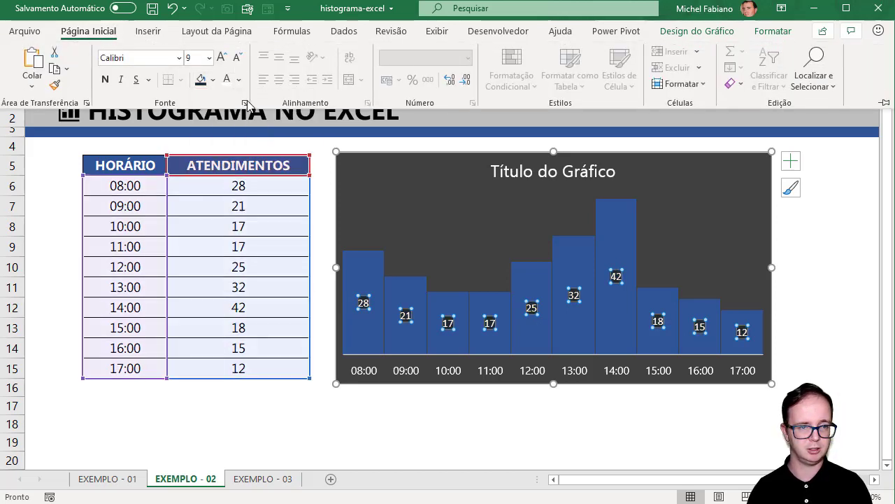
pyautogui.click(229, 56)
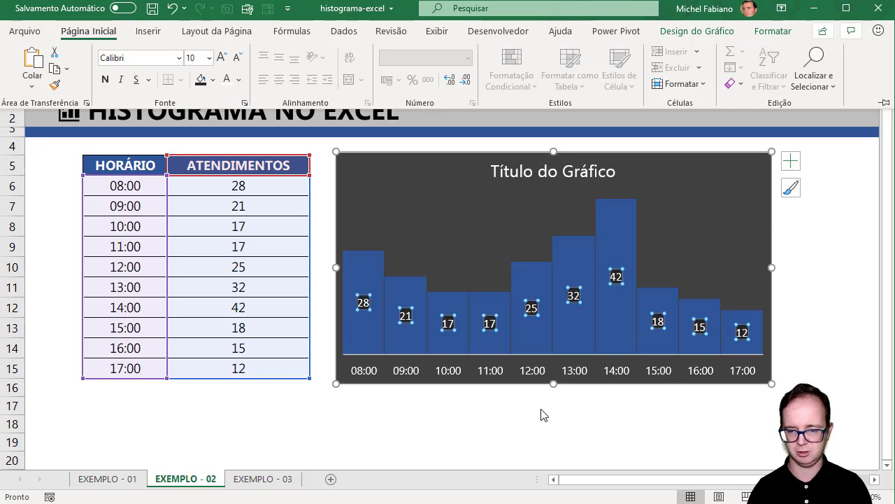
pyautogui.click(540, 414)
pyautogui.click(539, 414)
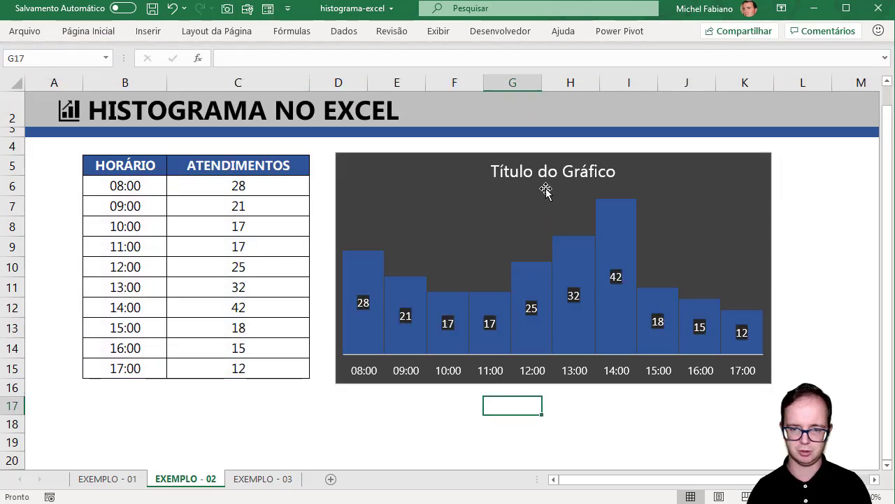
# Step: Replace the placeholder chart title with 'Horário X Atendimentos'
pyautogui.click(550, 178)
pyautogui.click(548, 175)
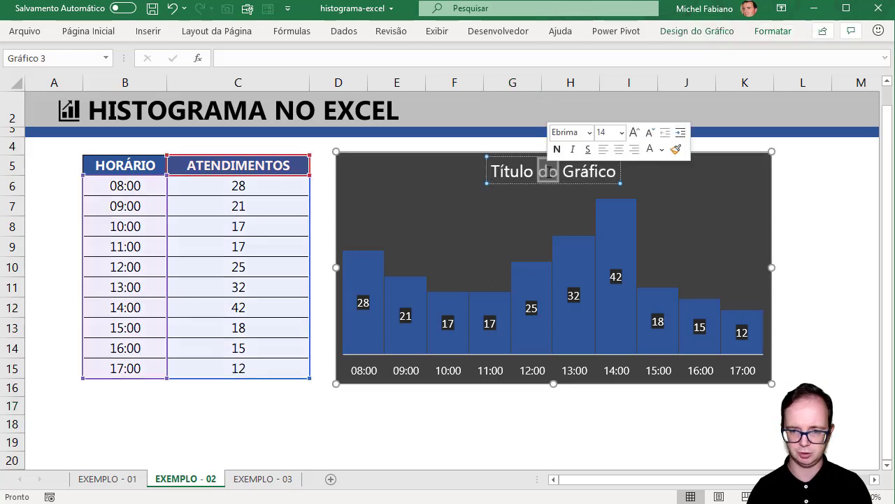
pyautogui.doubleClick(548, 171)
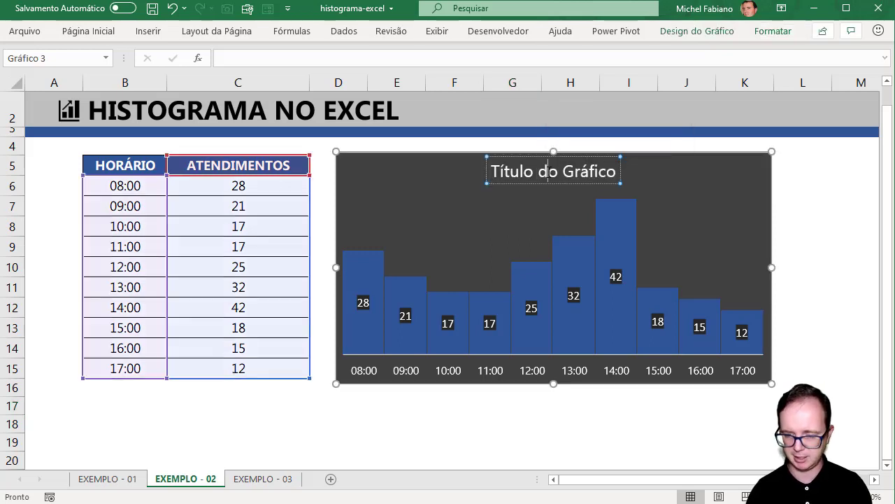
pyautogui.press('Delete')
pyautogui.press('Delete')
pyautogui.press('Delete')
pyautogui.press('Delete')
pyautogui.press('BackSpace')
pyautogui.press('BackSpace')
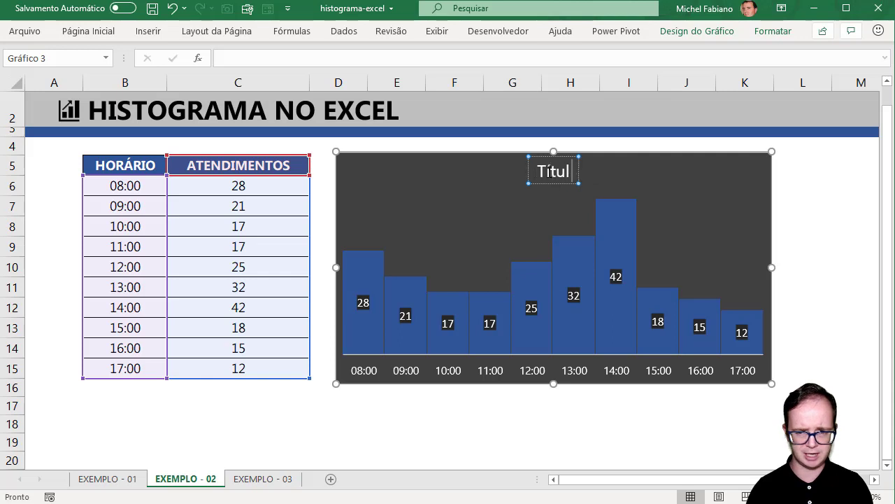
pyautogui.press('BackSpace')
pyautogui.press('BackSpace')
pyautogui.press('BackSpace')
pyautogui.write('ho')
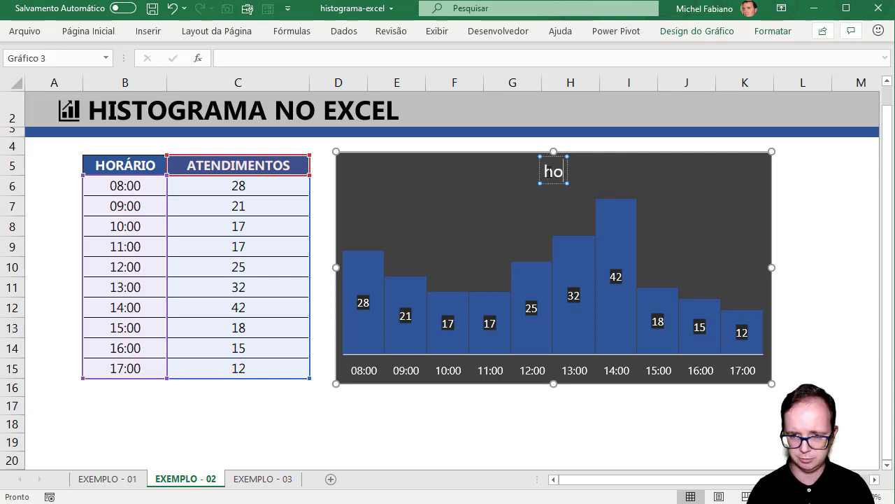
pyautogui.press('BackSpace')
pyautogui.press('BackSpace')
pyautogui.write('Horár')
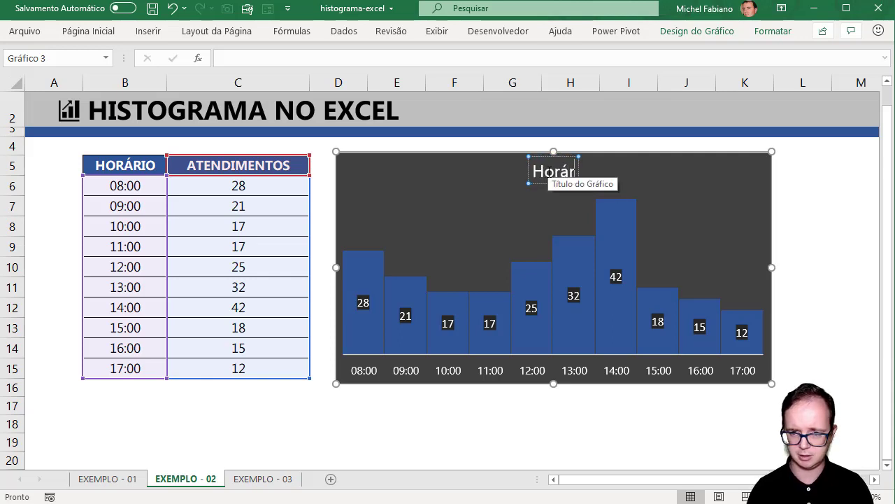
pyautogui.write('io')
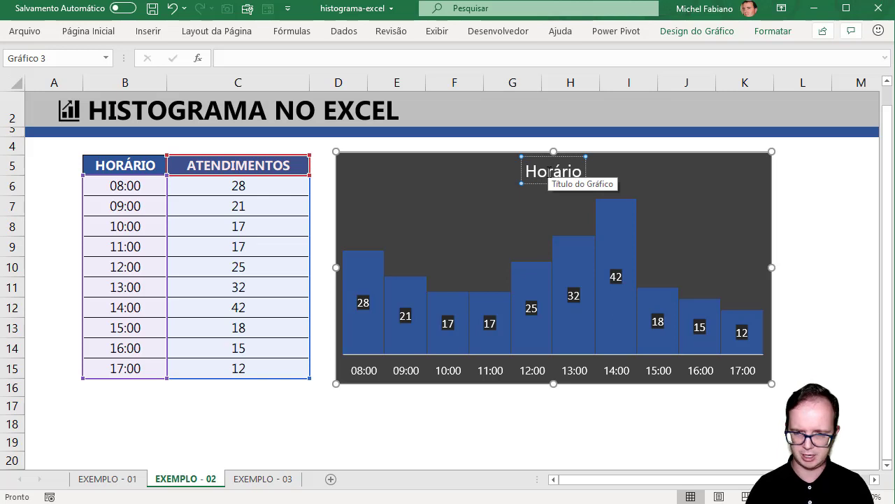
pyautogui.write(' X Atendim')
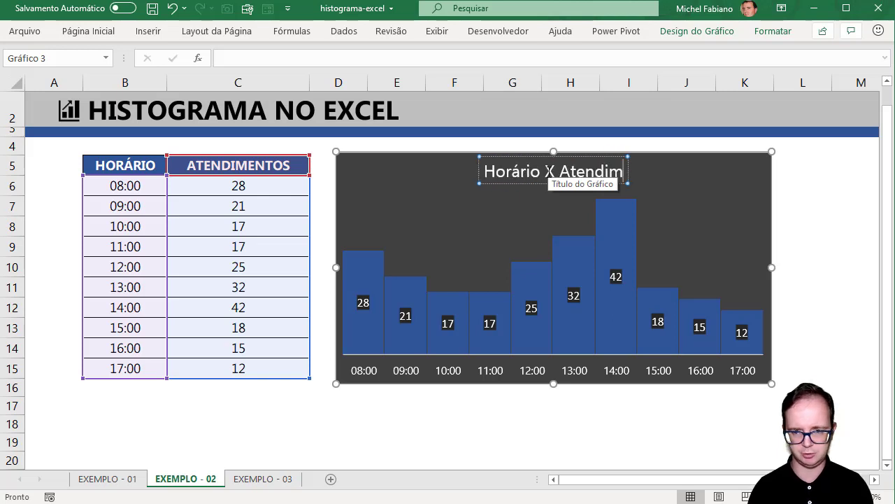
pyautogui.write('entos')
pyautogui.click(825, 193)
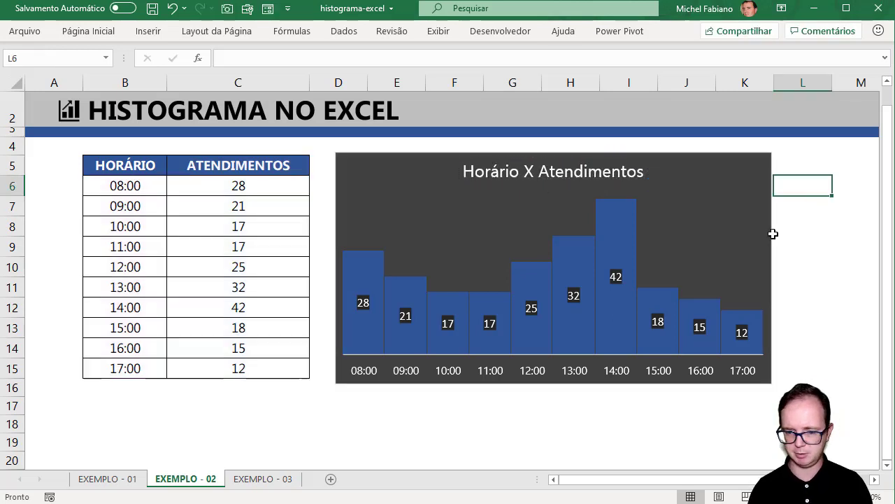
pyautogui.moveTo(616, 279)
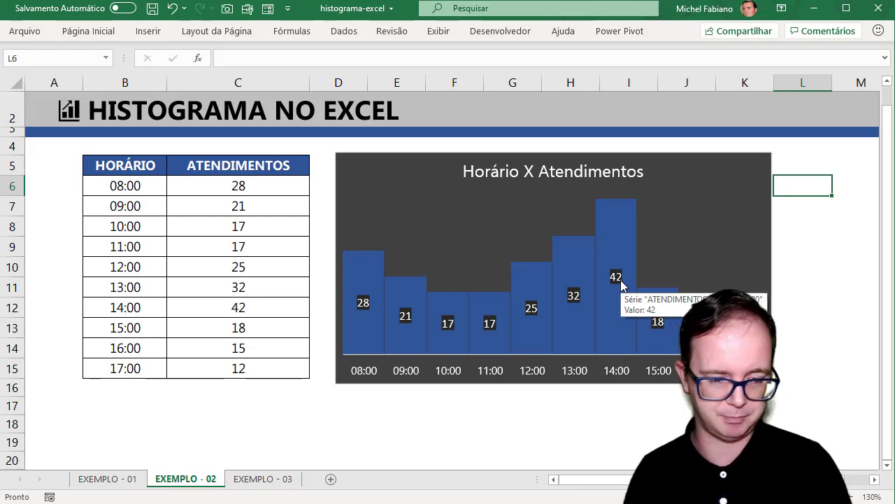
# Step: Open EXEMPLO - 03, review the ages in C6:C20, and select the age histogram
pyautogui.click(259, 480)
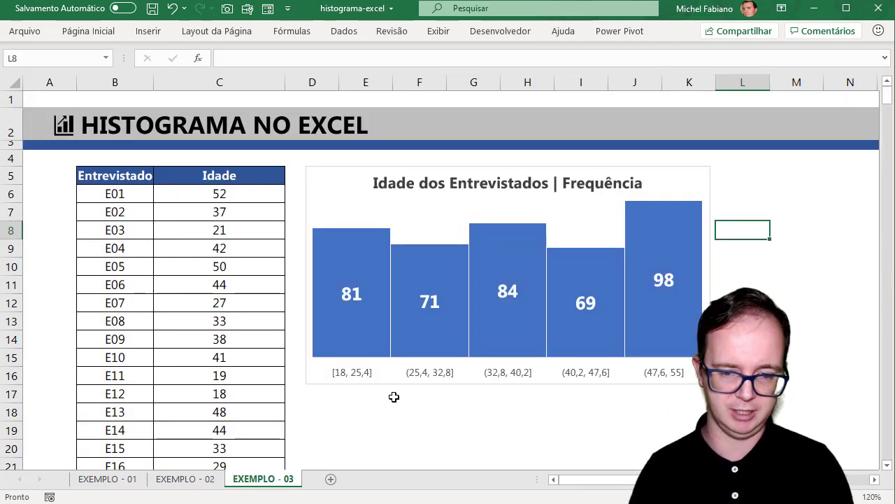
pyautogui.click(403, 417)
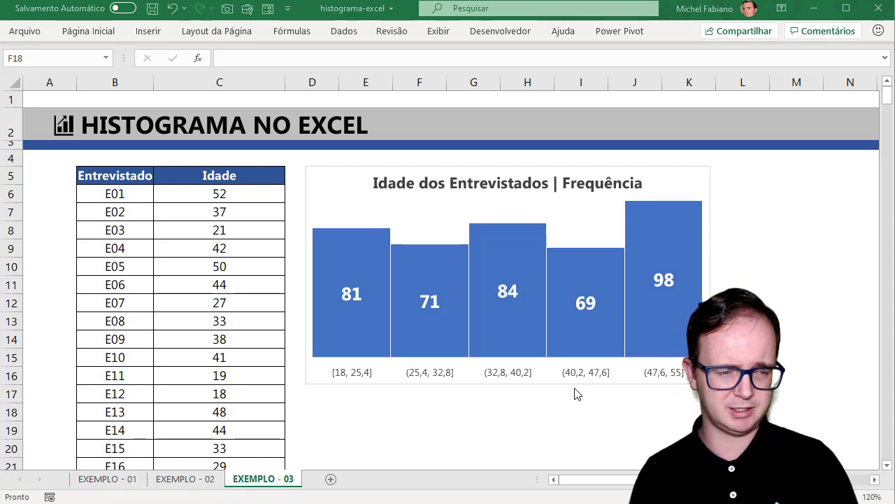
pyautogui.click(130, 194)
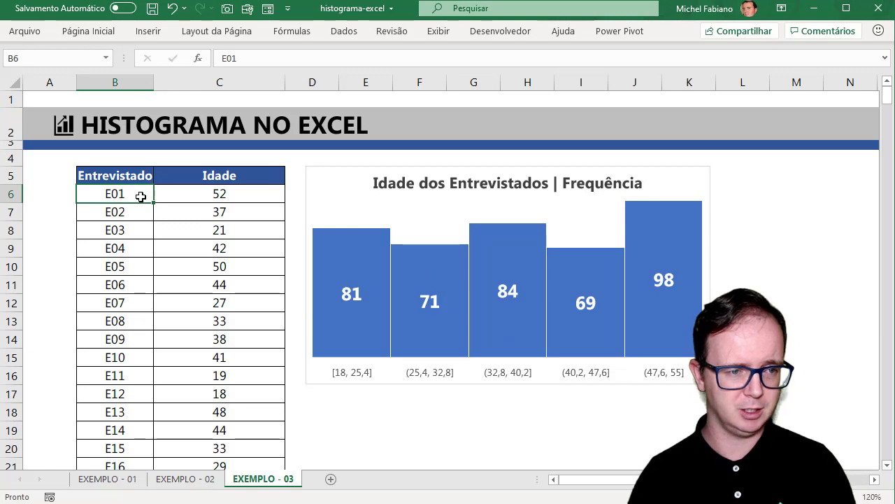
pyautogui.scroll(-4, 144, 391)
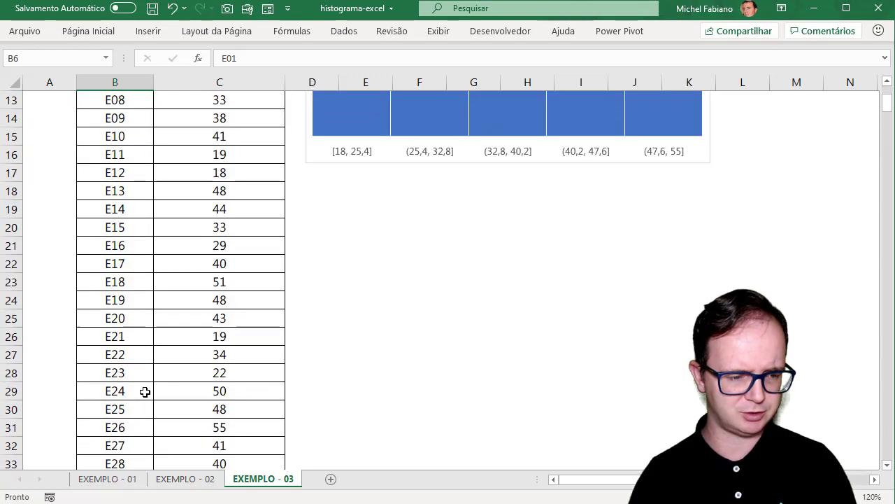
pyautogui.scroll(-1, 206, 406)
pyautogui.scroll(3, 205, 406)
pyautogui.scroll(2, 205, 405)
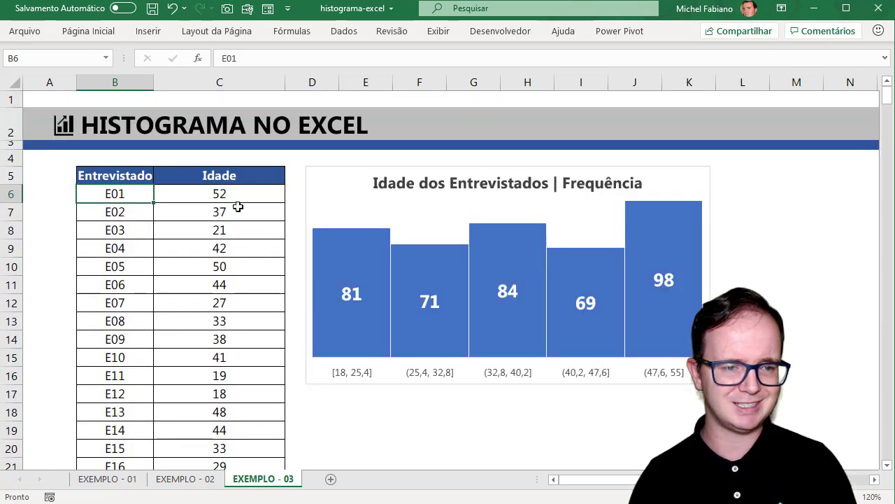
pyautogui.moveTo(237, 199); pyautogui.dragTo(230, 456)
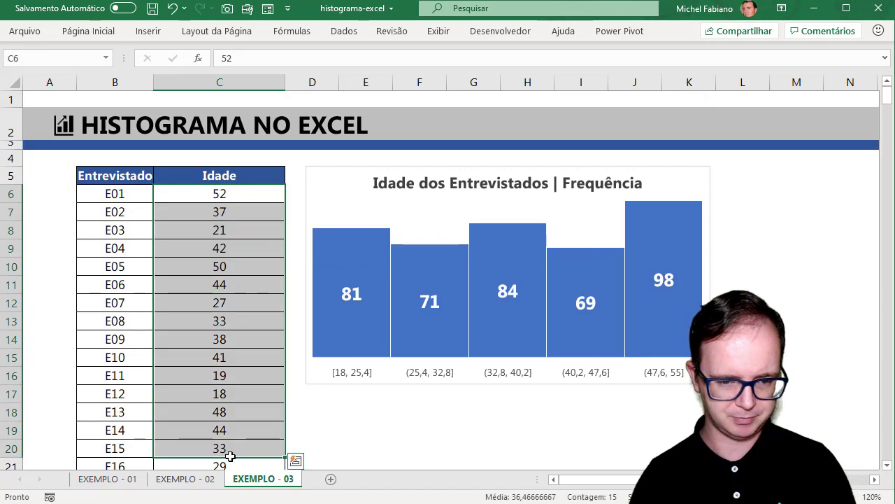
pyautogui.click(370, 425)
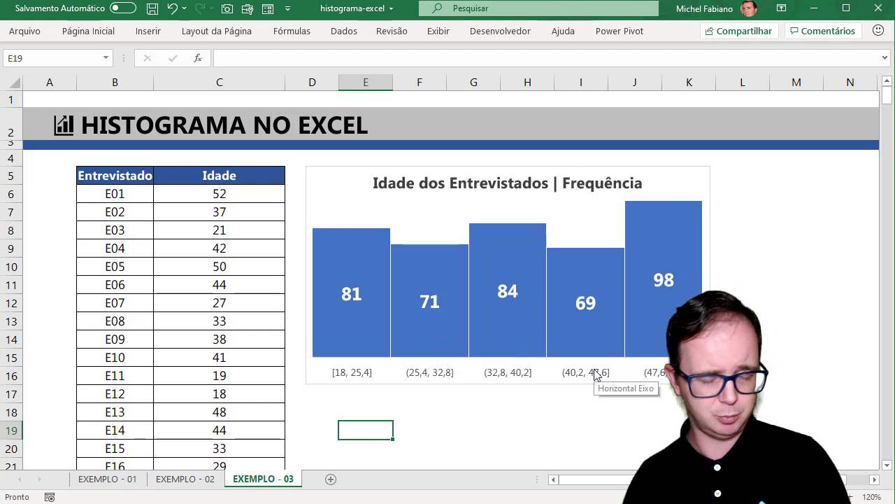
pyautogui.click(369, 382)
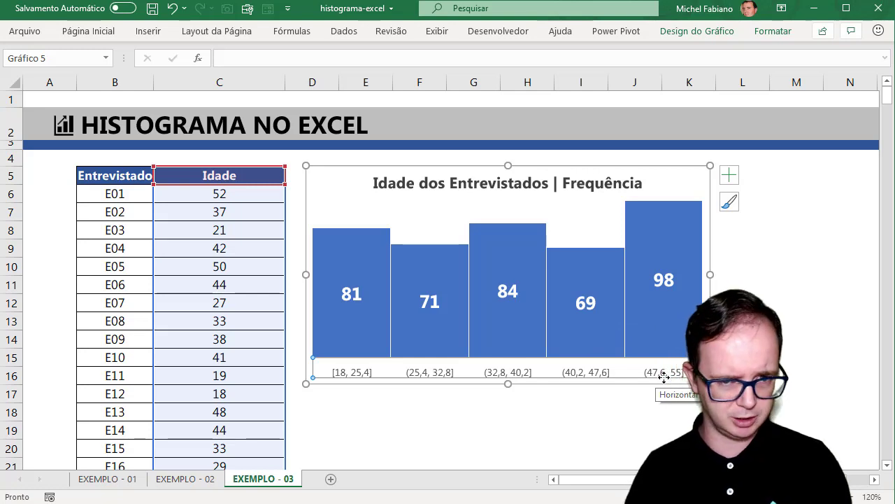
# Step: Change the age histogram's horizontal-axis bin width from 7,4 to 5
pyautogui.rightClick(583, 378)
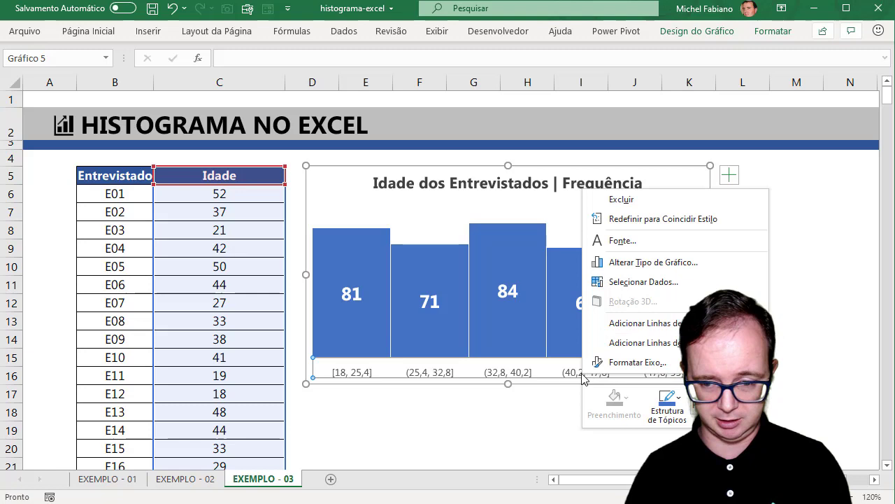
pyautogui.click(628, 362)
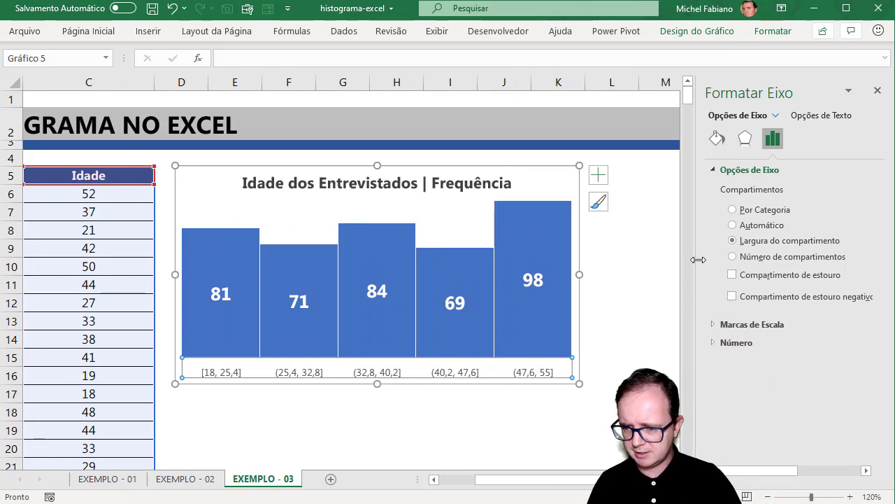
pyautogui.moveTo(696, 262); pyautogui.dragTo(616, 262)
pyautogui.moveTo(615, 262); pyautogui.dragTo(602, 265)
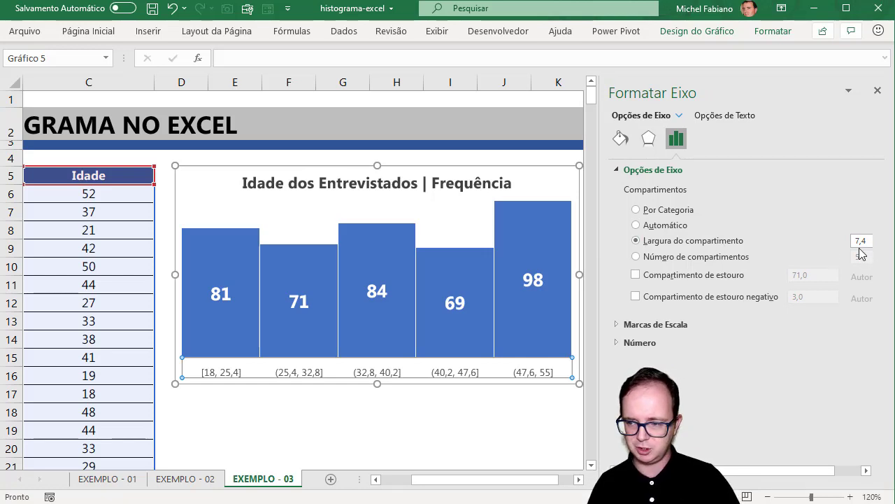
pyautogui.moveTo(870, 242); pyautogui.dragTo(839, 246)
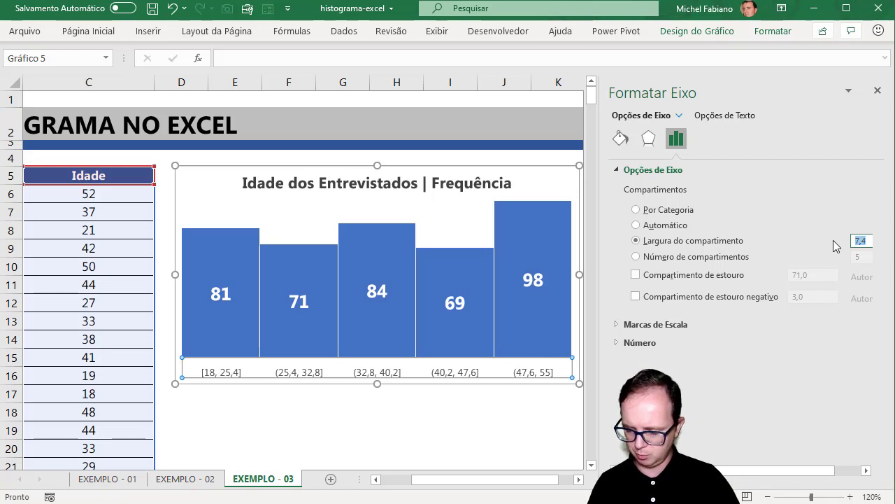
pyautogui.write('5')
pyautogui.press('Return')
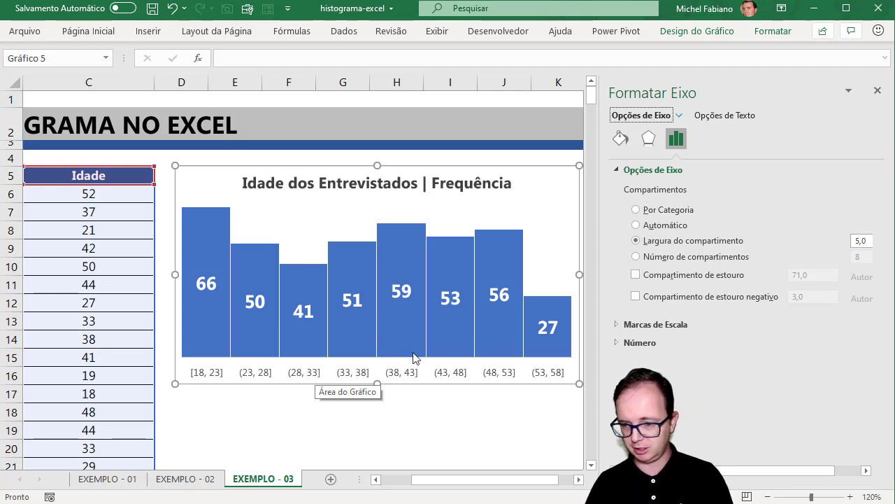
pyautogui.click(867, 241)
# Step: Switch the axis to a bin count and try 10 bins
pyautogui.click(747, 259)
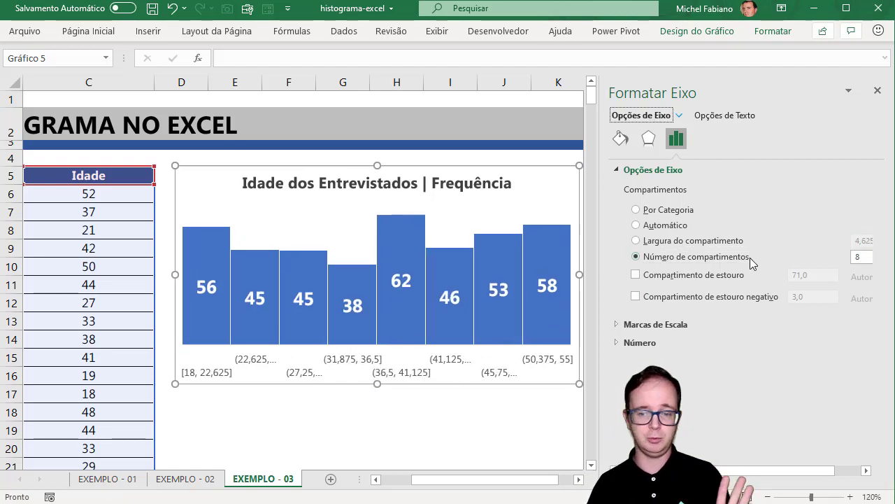
pyautogui.doubleClick(865, 256)
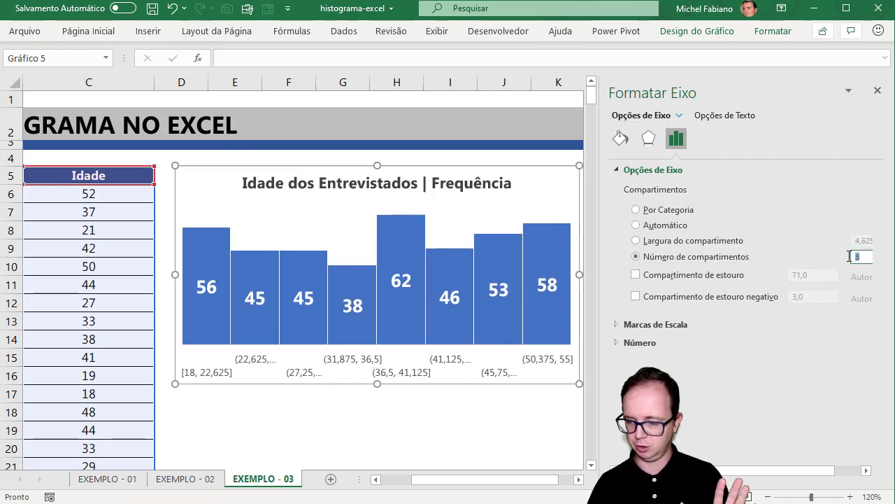
pyautogui.write('10')
pyautogui.press('Return')
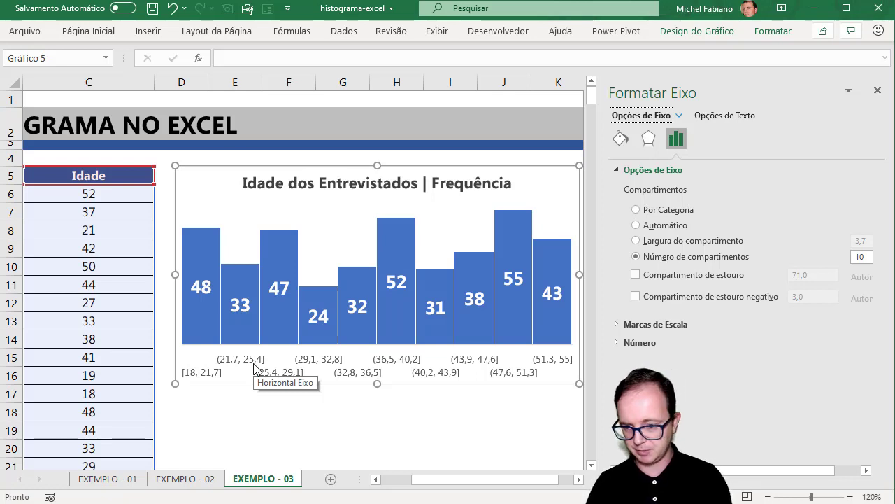
pyautogui.click(699, 245)
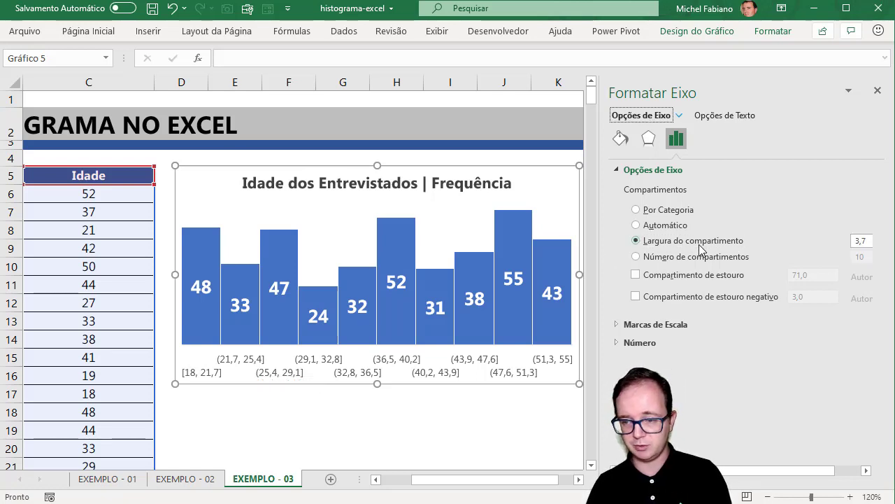
pyautogui.click(864, 242)
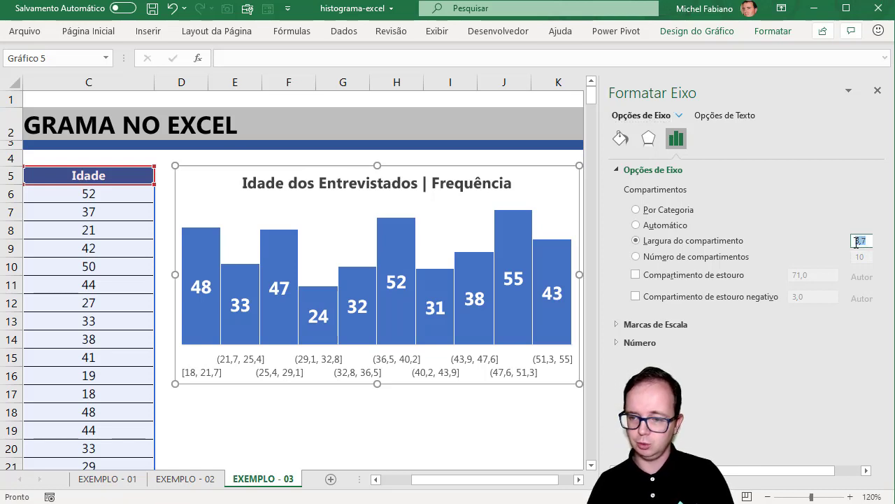
# Step: Try bin counts of 9, 8, 7 and 4 on the age histogram
pyautogui.click(746, 260)
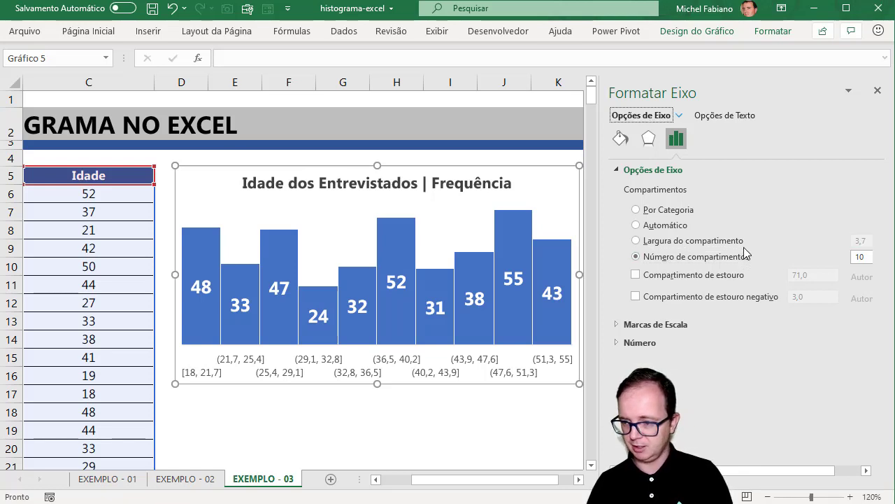
pyautogui.moveTo(866, 257); pyautogui.dragTo(849, 258)
pyautogui.write('5')
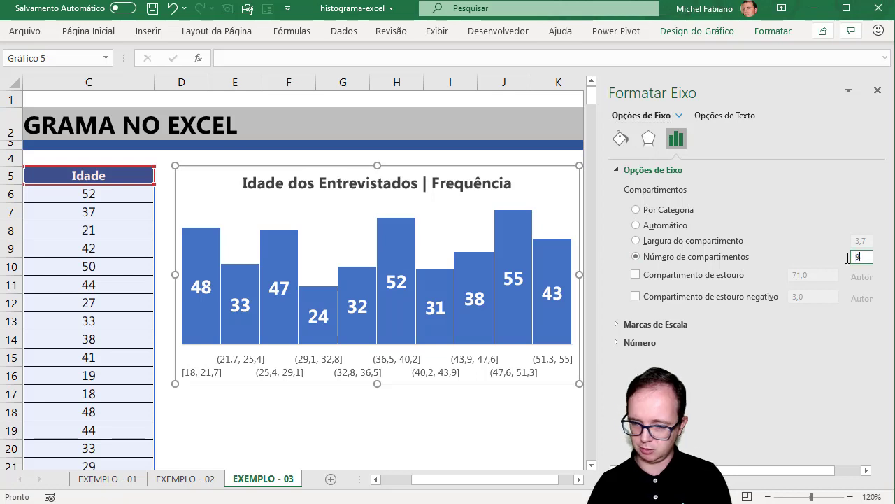
pyautogui.press('Return')
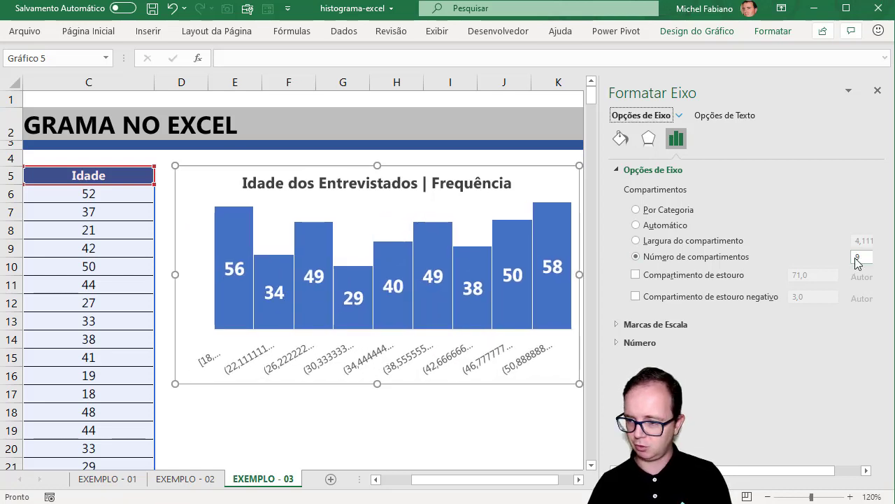
pyautogui.doubleClick(858, 257)
pyautogui.write('8')
pyautogui.press('Return')
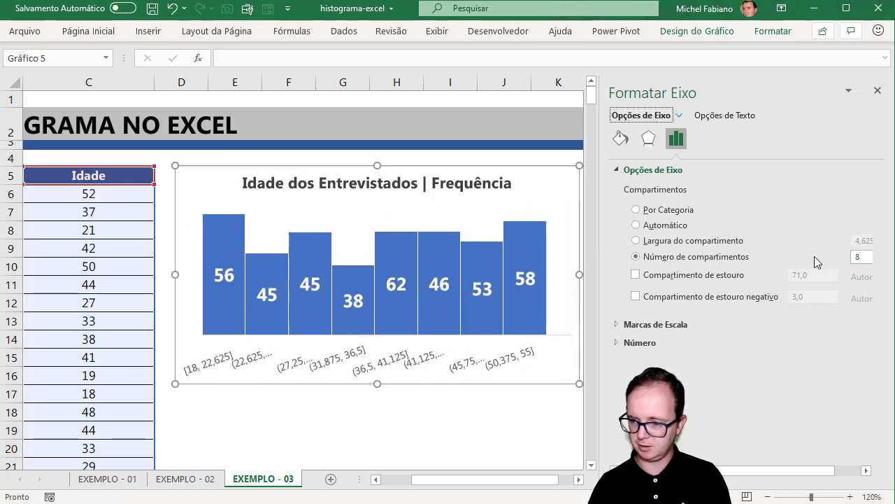
pyautogui.moveTo(865, 256); pyautogui.dragTo(838, 253)
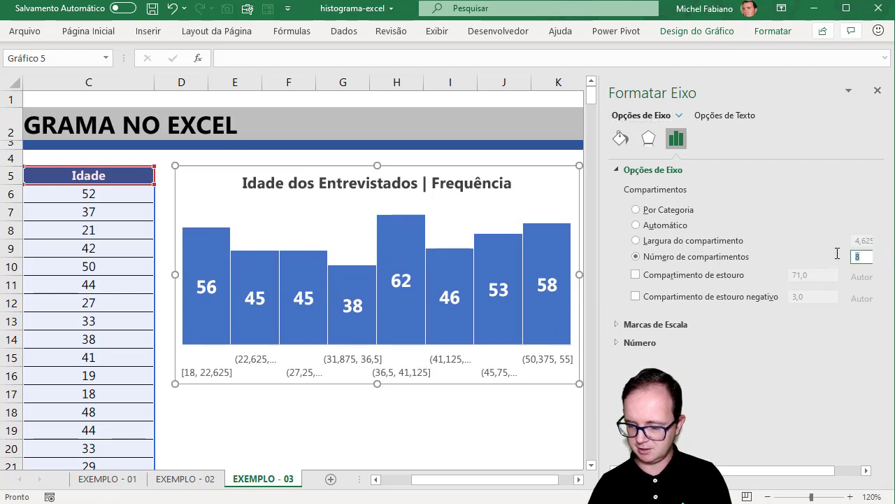
pyautogui.write('7')
pyautogui.press('Return')
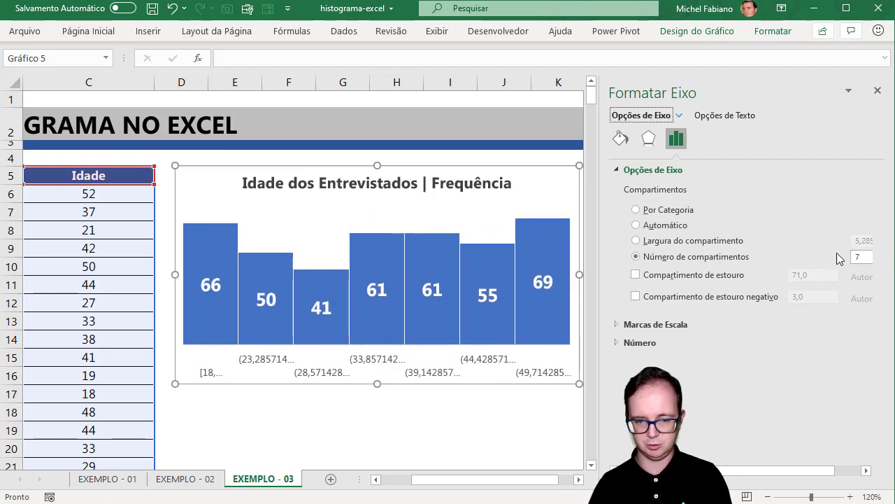
pyautogui.moveTo(870, 258); pyautogui.dragTo(807, 266)
pyautogui.write('4')
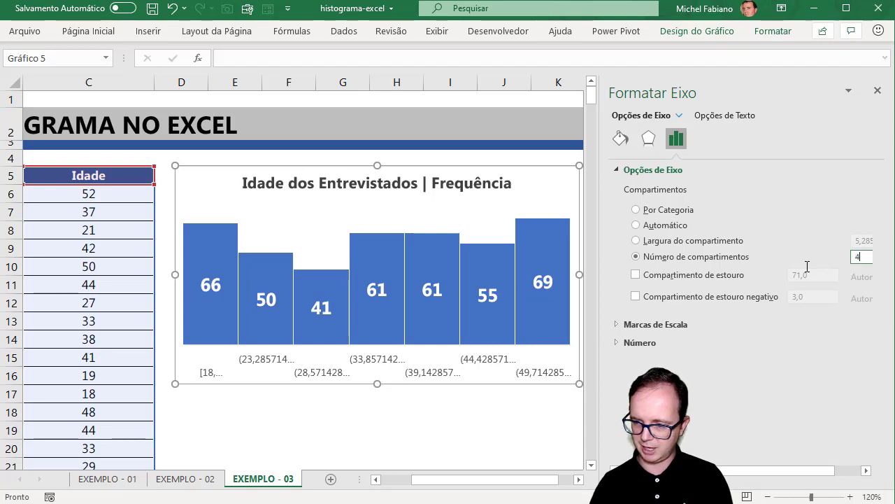
pyautogui.press('Return')
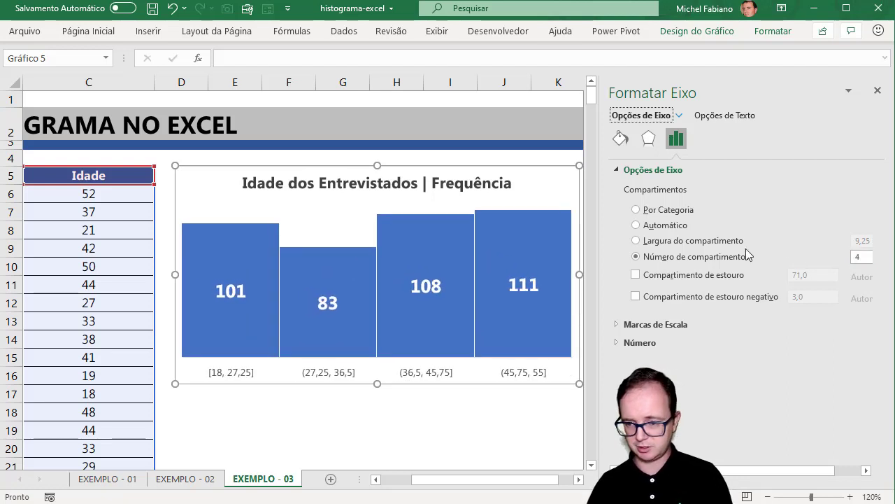
# Step: Define the bins by width instead, setting the width to 5
pyautogui.click(653, 240)
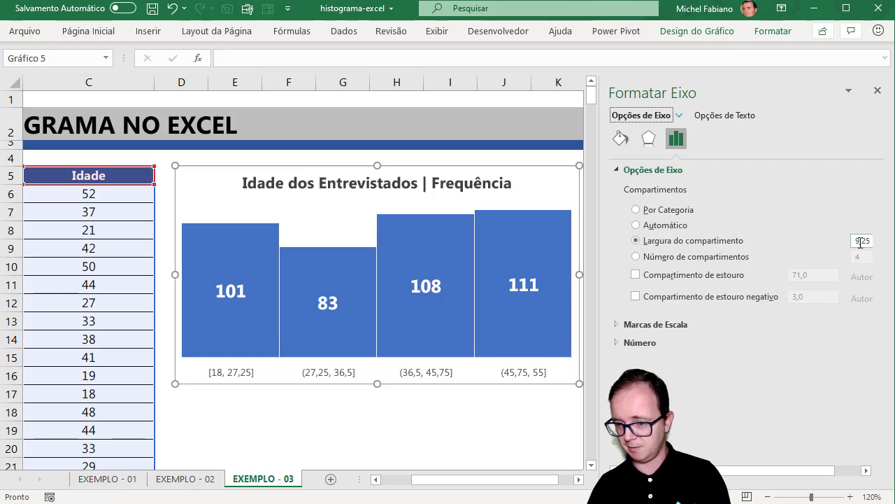
pyautogui.moveTo(857, 241); pyautogui.dragTo(874, 240)
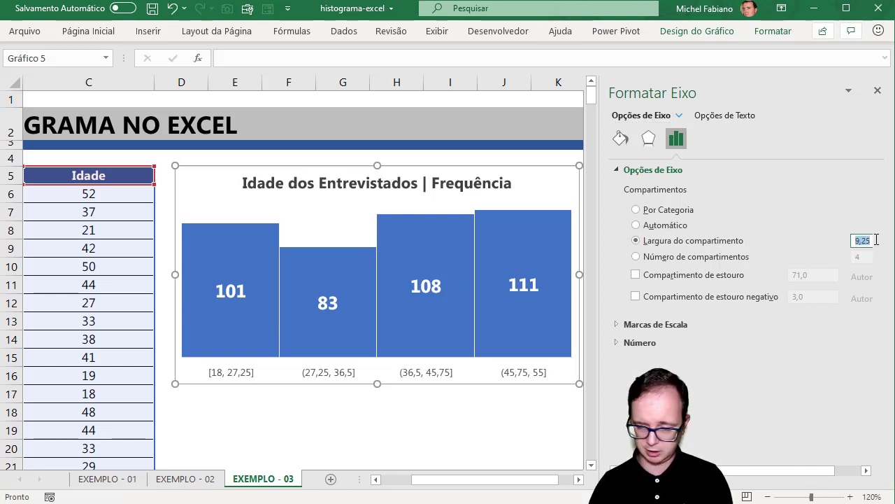
pyautogui.write('5')
pyautogui.press('Return')
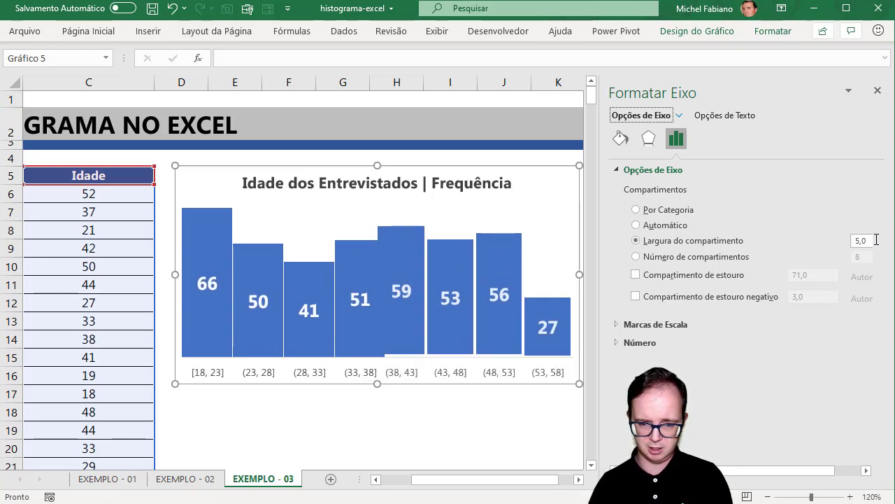
# Step: Widen the age histogram, zoom out to 90%, and select the Idade ages downward
pyautogui.click(878, 92)
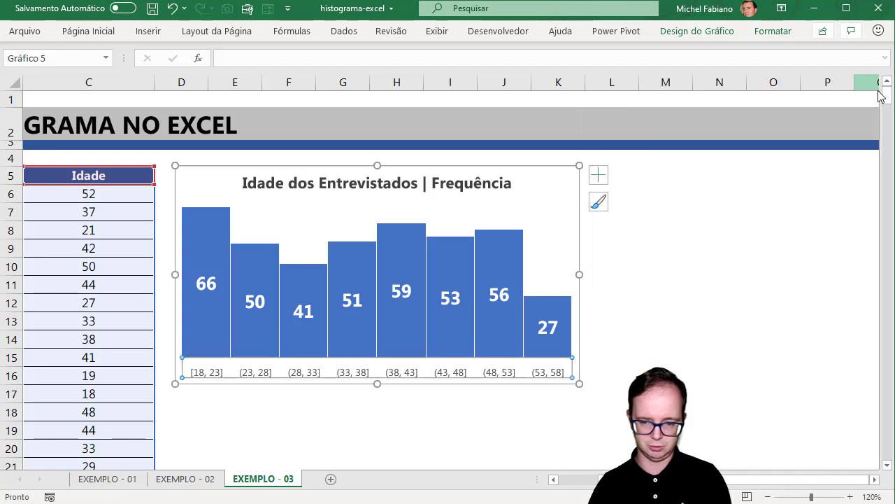
pyautogui.moveTo(579, 271); pyautogui.dragTo(635, 274)
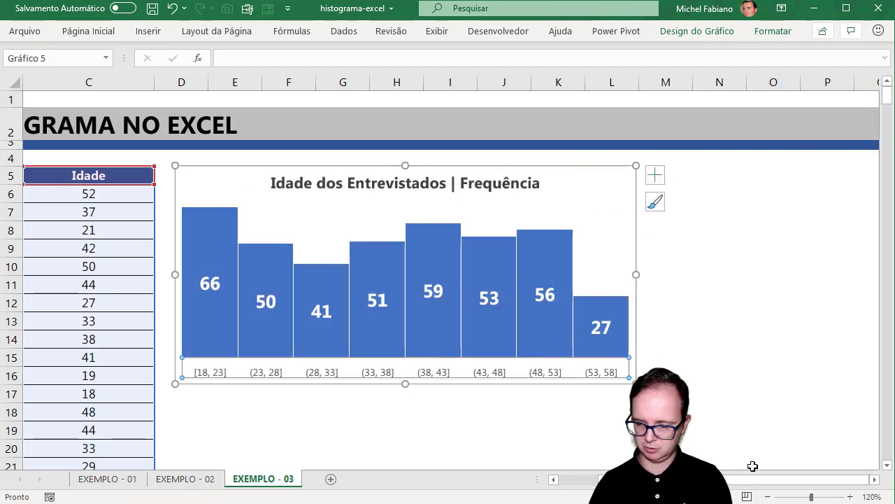
pyautogui.click(767, 496)
pyautogui.click(767, 496)
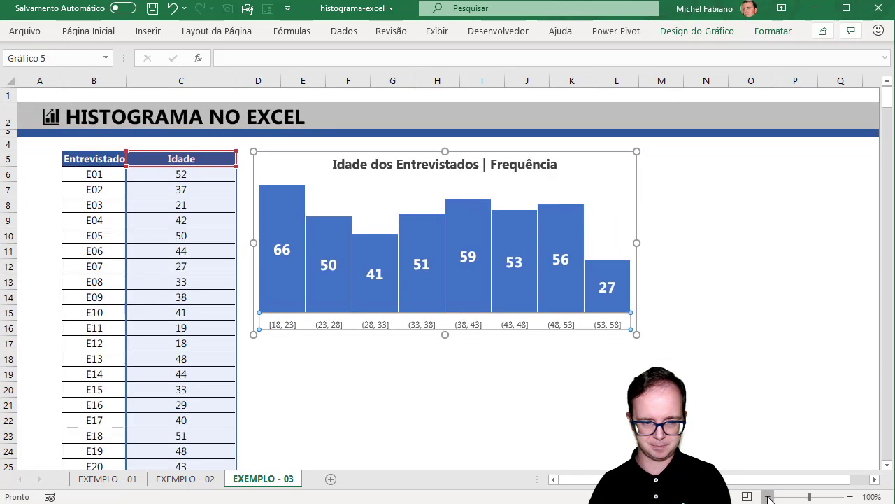
pyautogui.click(767, 497)
pyautogui.click(489, 415)
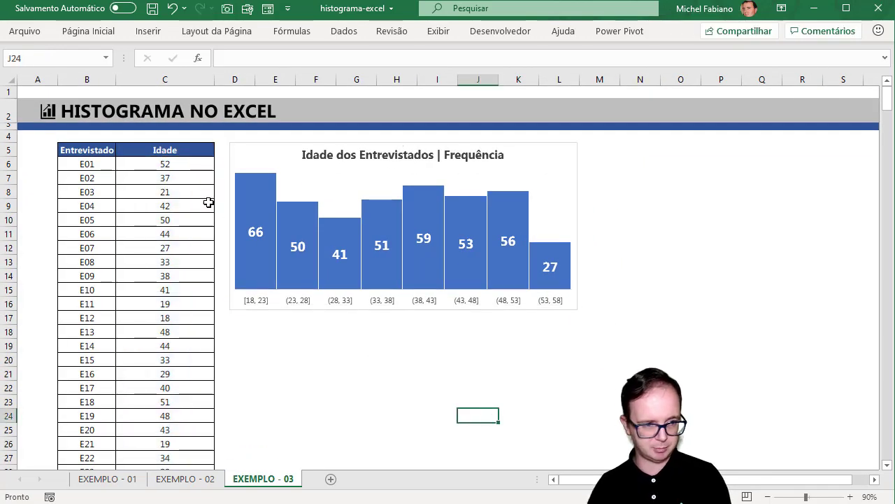
pyautogui.moveTo(176, 149)
pyautogui.mouseDown()
pyautogui.moveTo(214, 463)
pyautogui.moveTo(159, 484)
pyautogui.mouseUp()
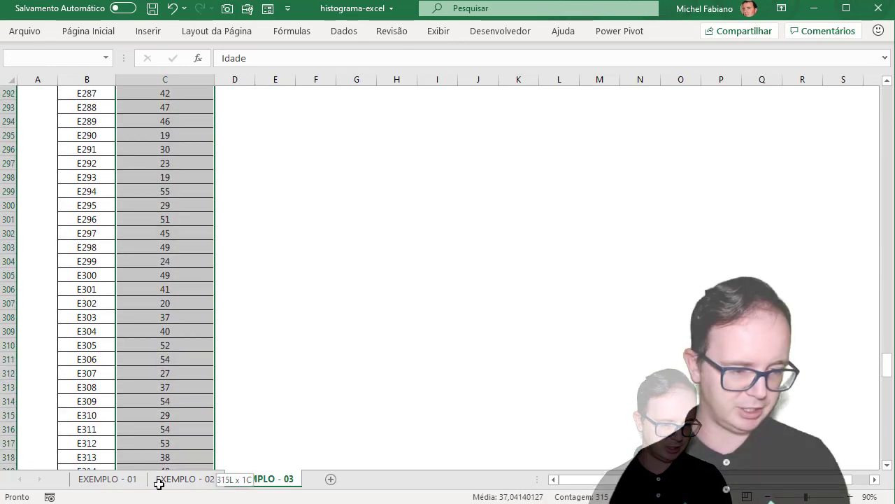
# Step: Insert a histogram of the full age range C5:C408
pyautogui.moveTo(160, 484)
pyautogui.mouseDown()
pyautogui.moveTo(210, 456)
pyautogui.moveTo(173, 414)
pyautogui.mouseUp()
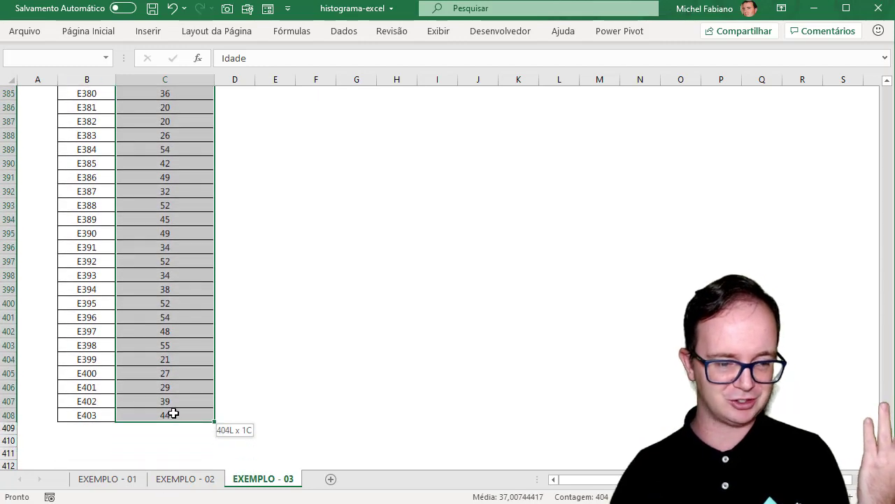
pyautogui.click(147, 31)
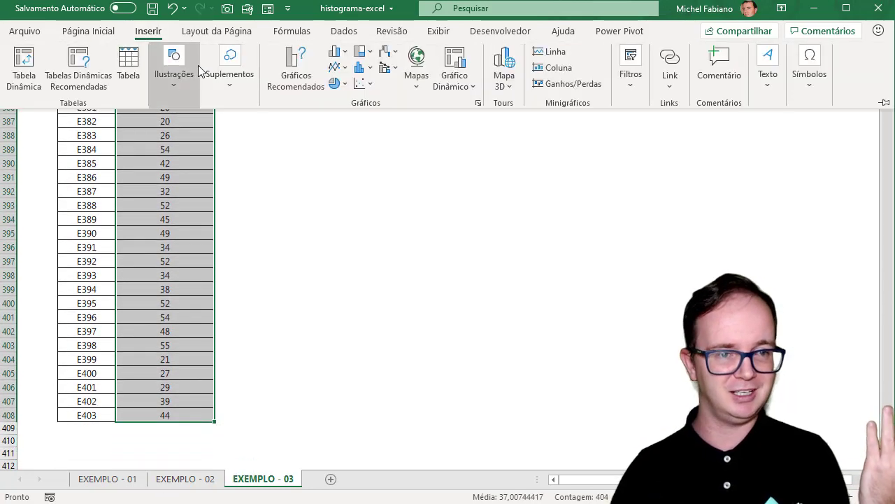
pyautogui.click(364, 68)
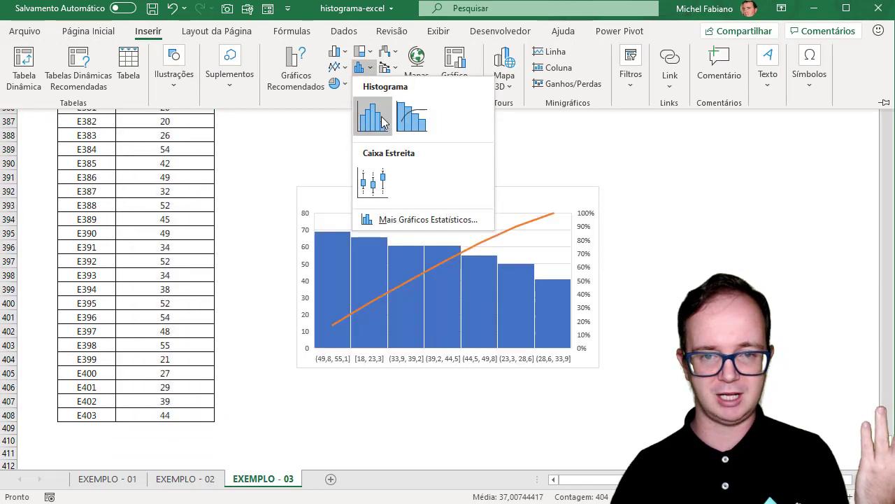
pyautogui.click(382, 122)
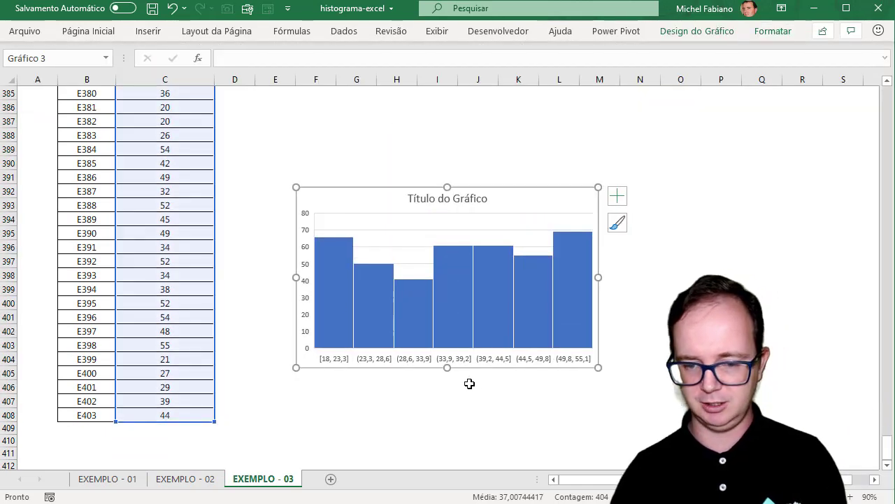
# Step: Set the histogram's bin width to 5, then cut the chart to relocate it
pyautogui.rightClick(488, 363)
pyautogui.click(543, 347)
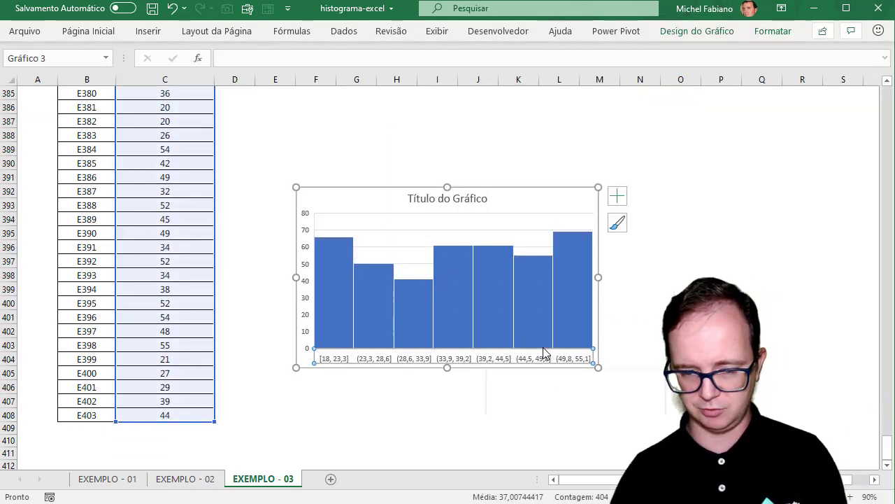
pyautogui.click(636, 241)
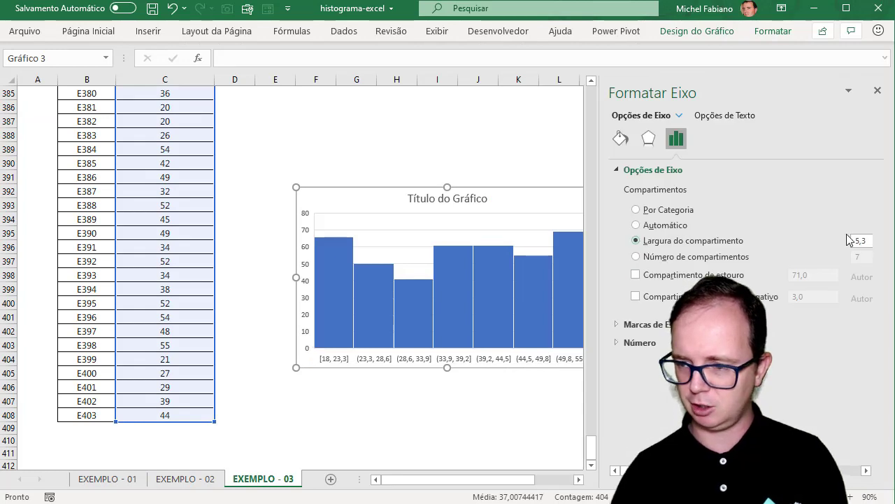
pyautogui.moveTo(869, 240); pyautogui.dragTo(853, 242)
pyautogui.write('5')
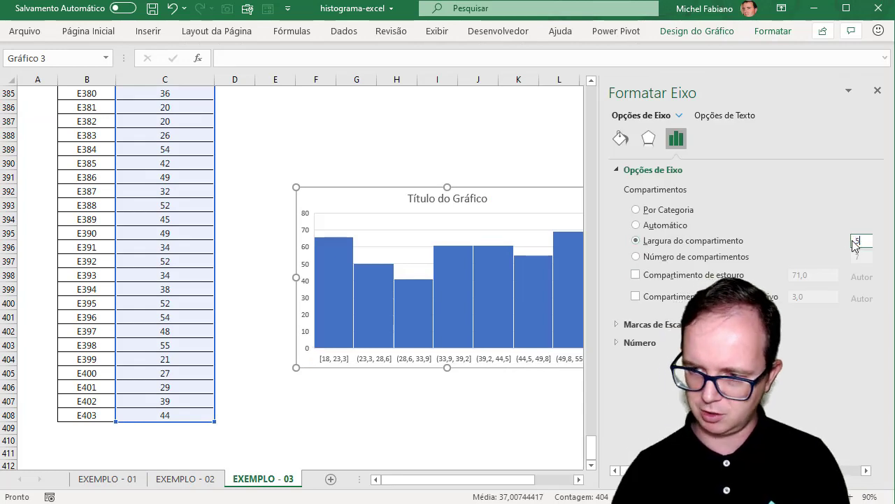
pyautogui.press('Return')
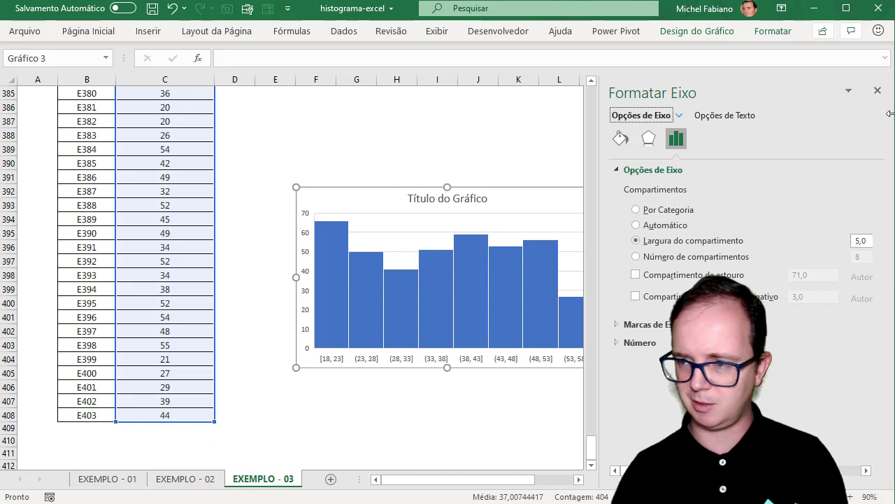
pyautogui.click(878, 93)
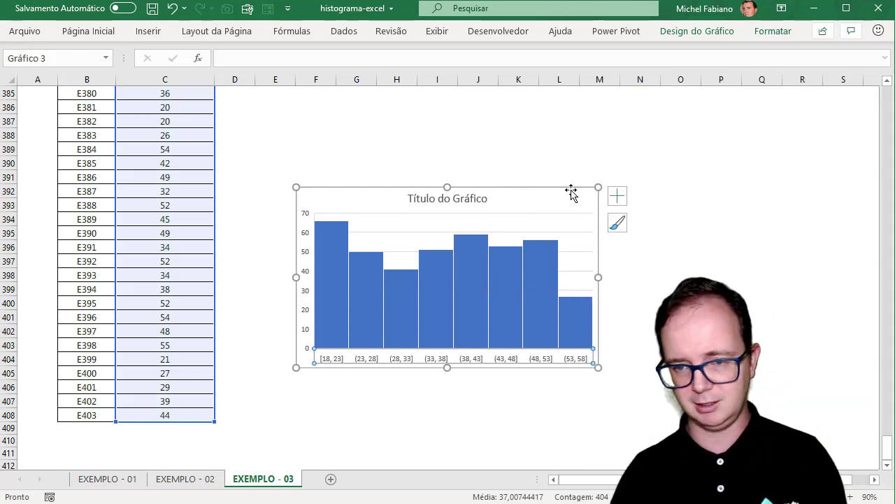
pyautogui.moveTo(571, 192)
pyautogui.mouseDown()
pyautogui.moveTo(540, 58)
pyautogui.moveTo(528, 286)
pyautogui.mouseUp()
pyautogui.press('Delete')
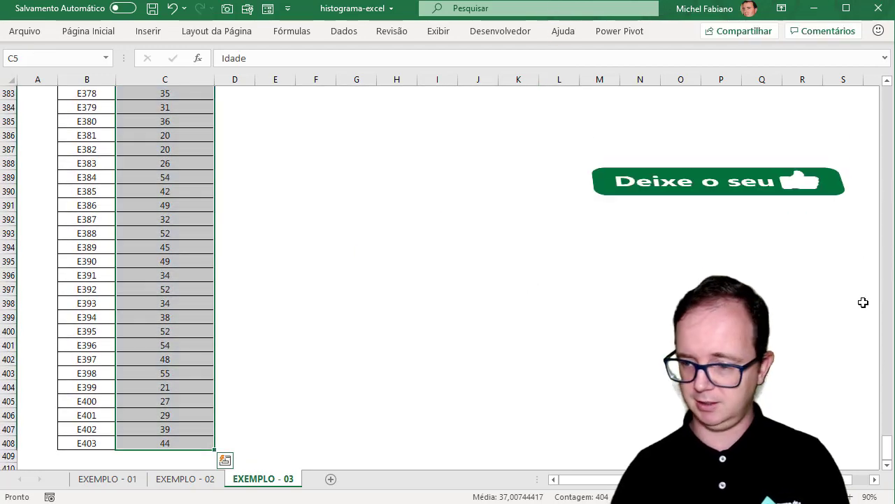
# Step: Paste the histogram at D18 beneath the original chart and widen it to match
pyautogui.moveTo(887, 444); pyautogui.dragTo(885, 98)
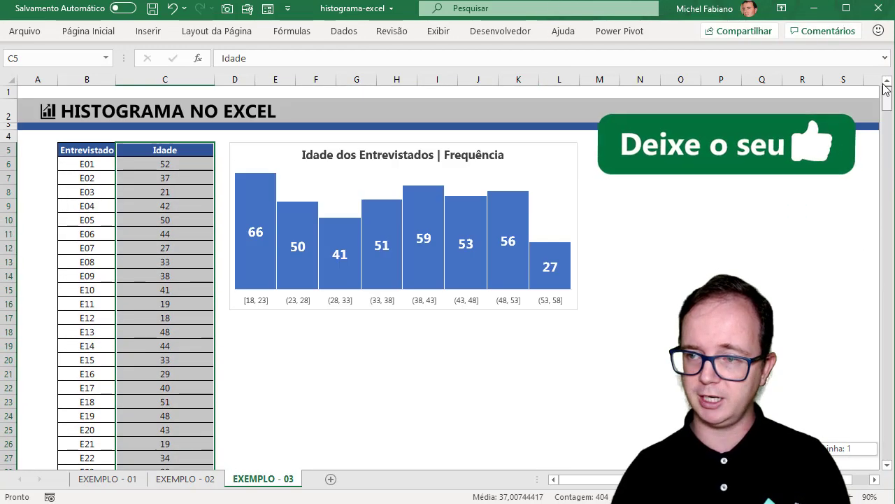
pyautogui.click(247, 329)
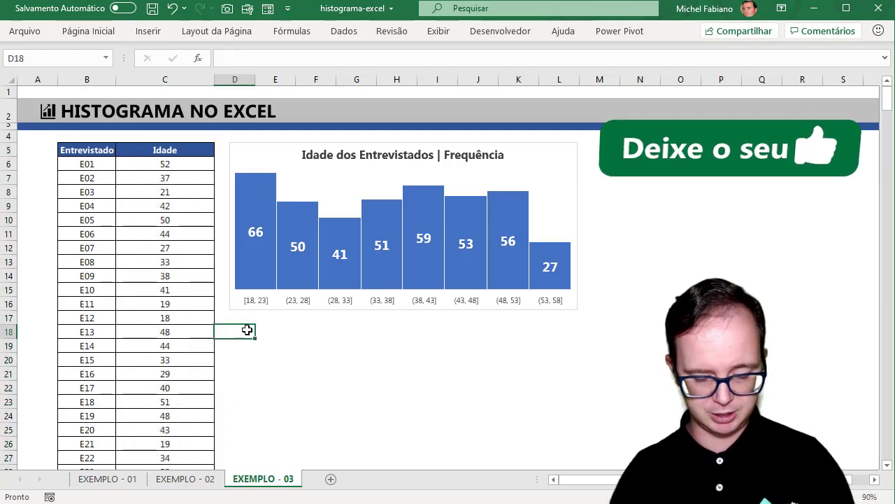
pyautogui.hotkey('ctrl', 'v')
pyautogui.moveTo(311, 322); pyautogui.dragTo(316, 315)
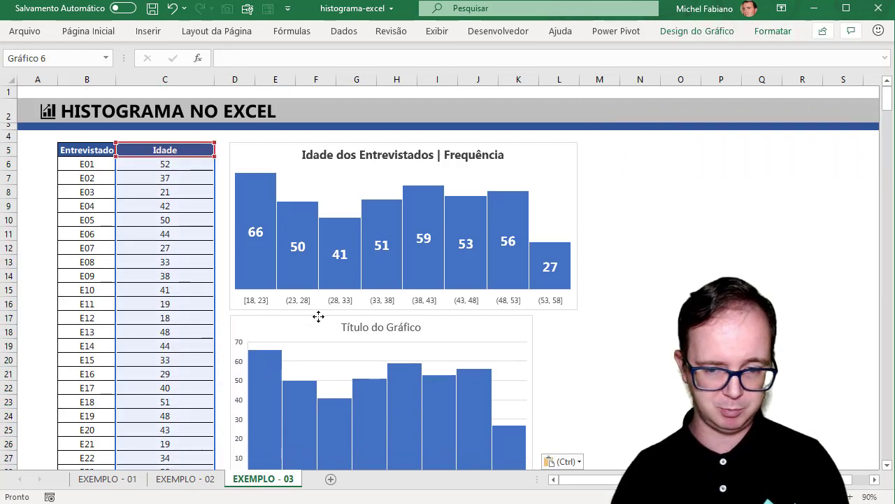
pyautogui.moveTo(532, 406); pyautogui.dragTo(577, 402)
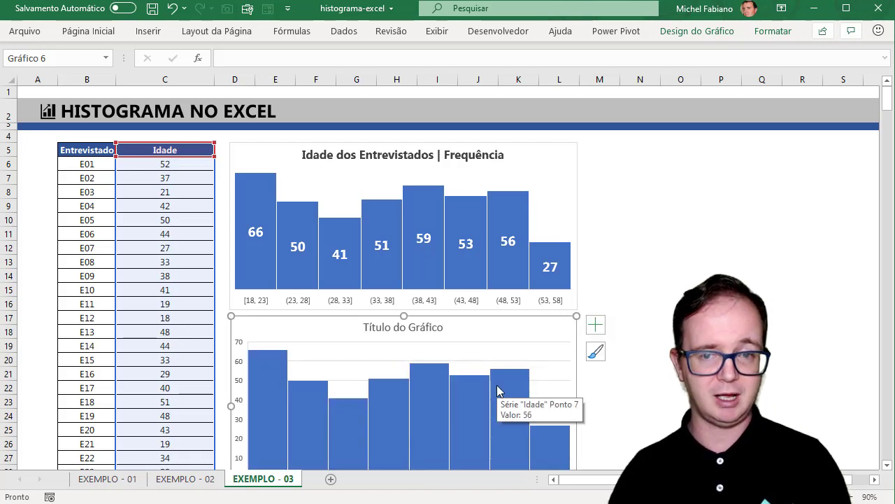